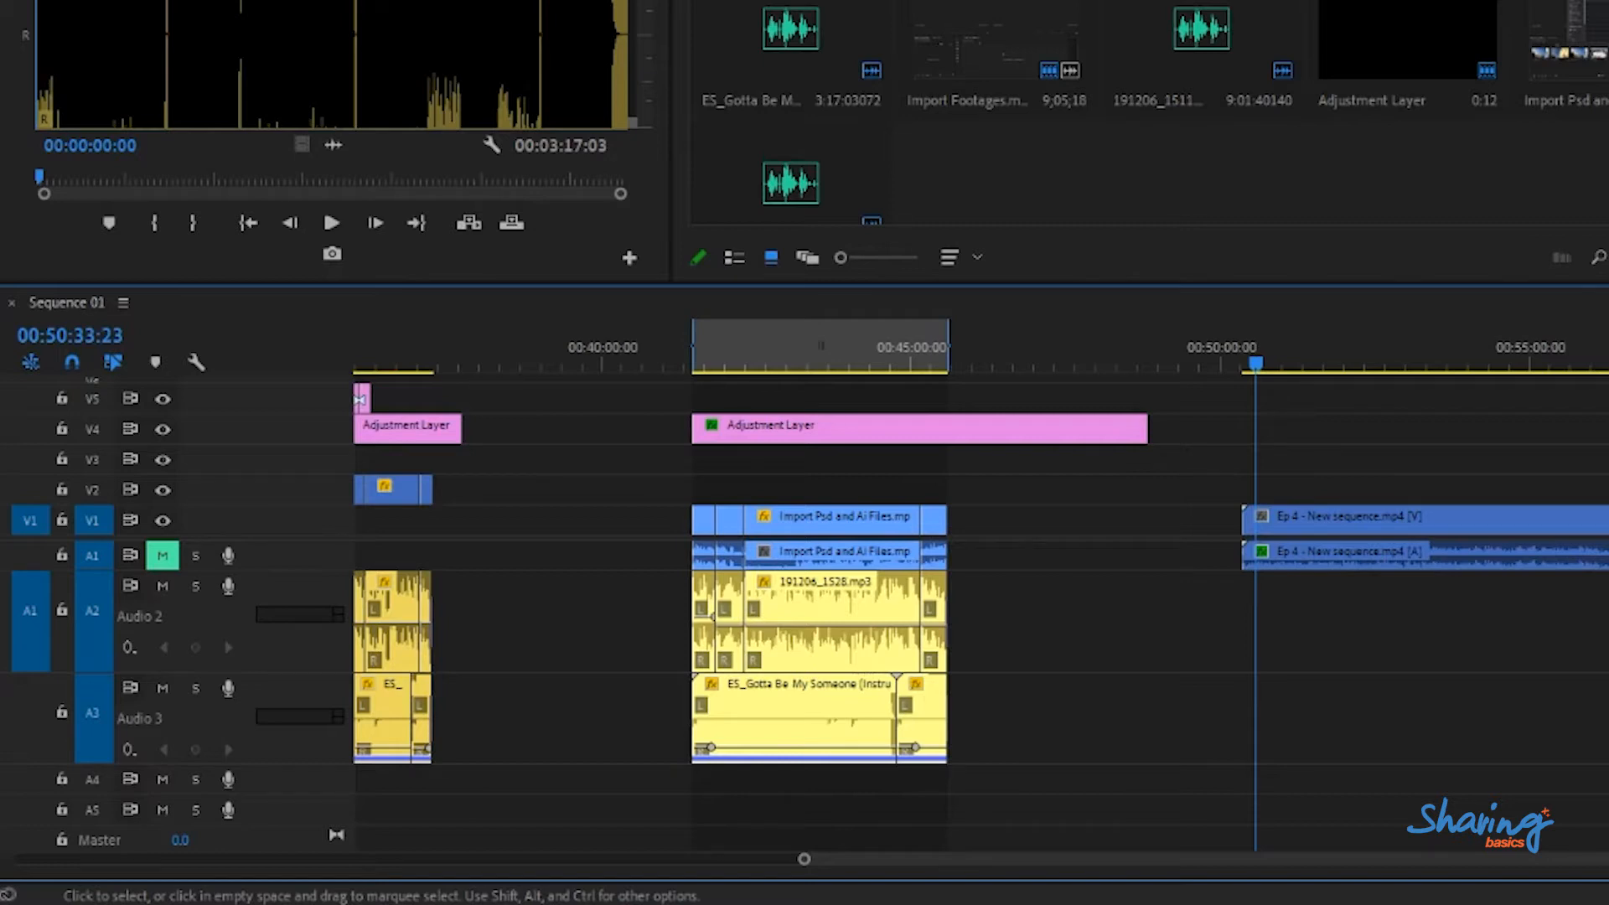
- Place the playhead at the start of the Ep 4 - New sequence.mp4 clip, at 00:50:23:08
{"action": "left_click", "coordinate": [1304, 364]}
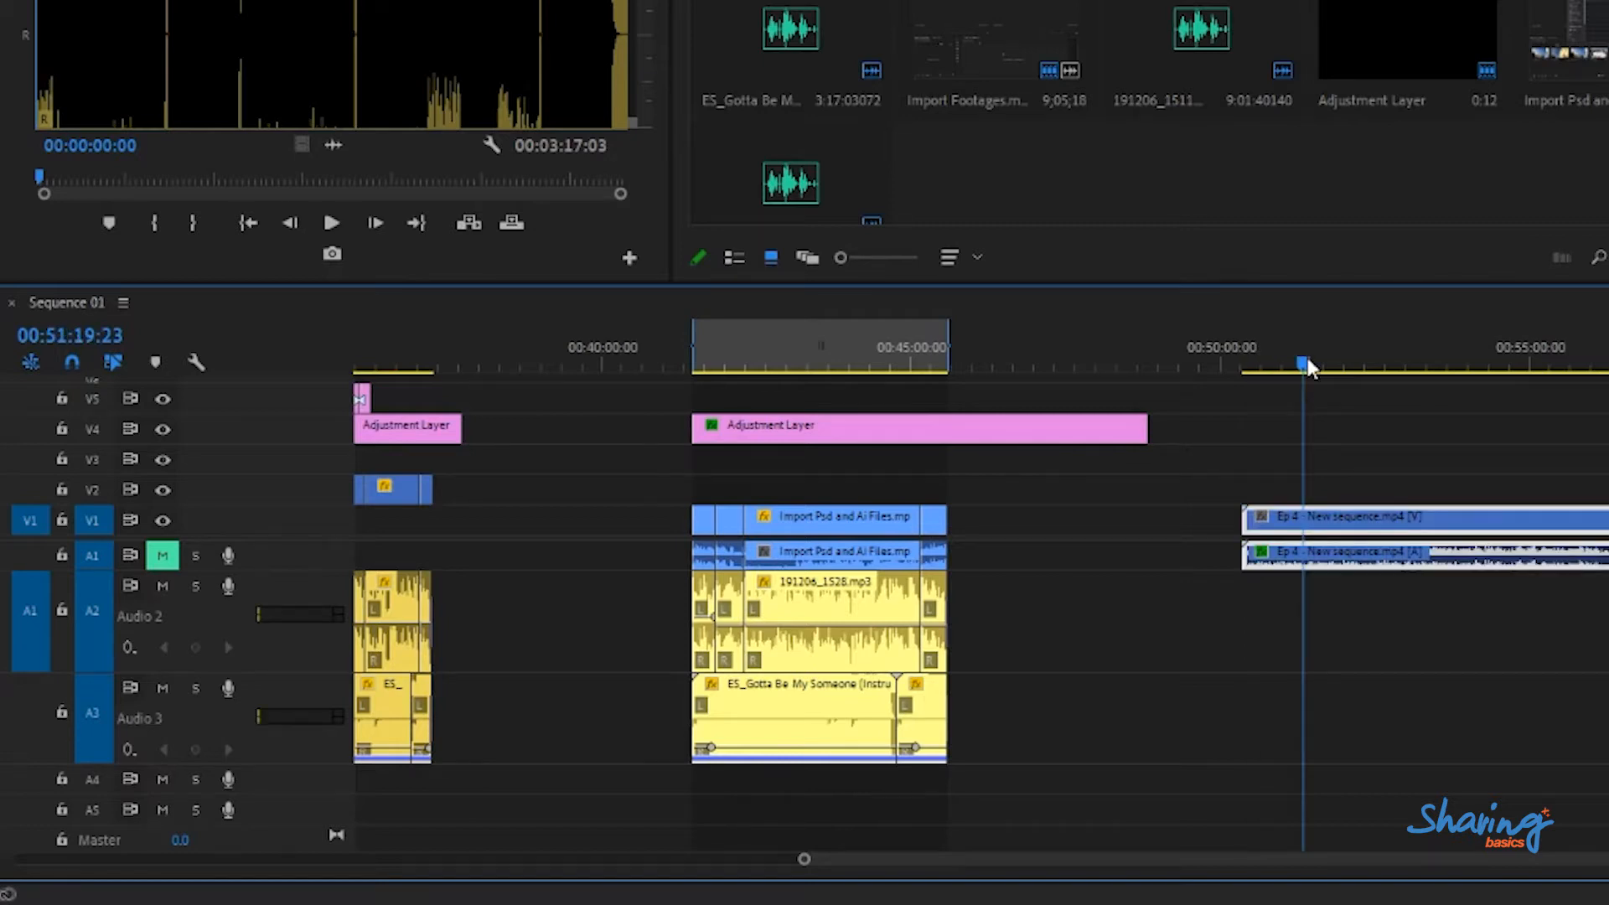
{"action": "left_click_drag", "start_coordinate": [1287, 359], "coordinate": [1304, 366]}
{"action": "left_click", "coordinate": [1359, 369]}
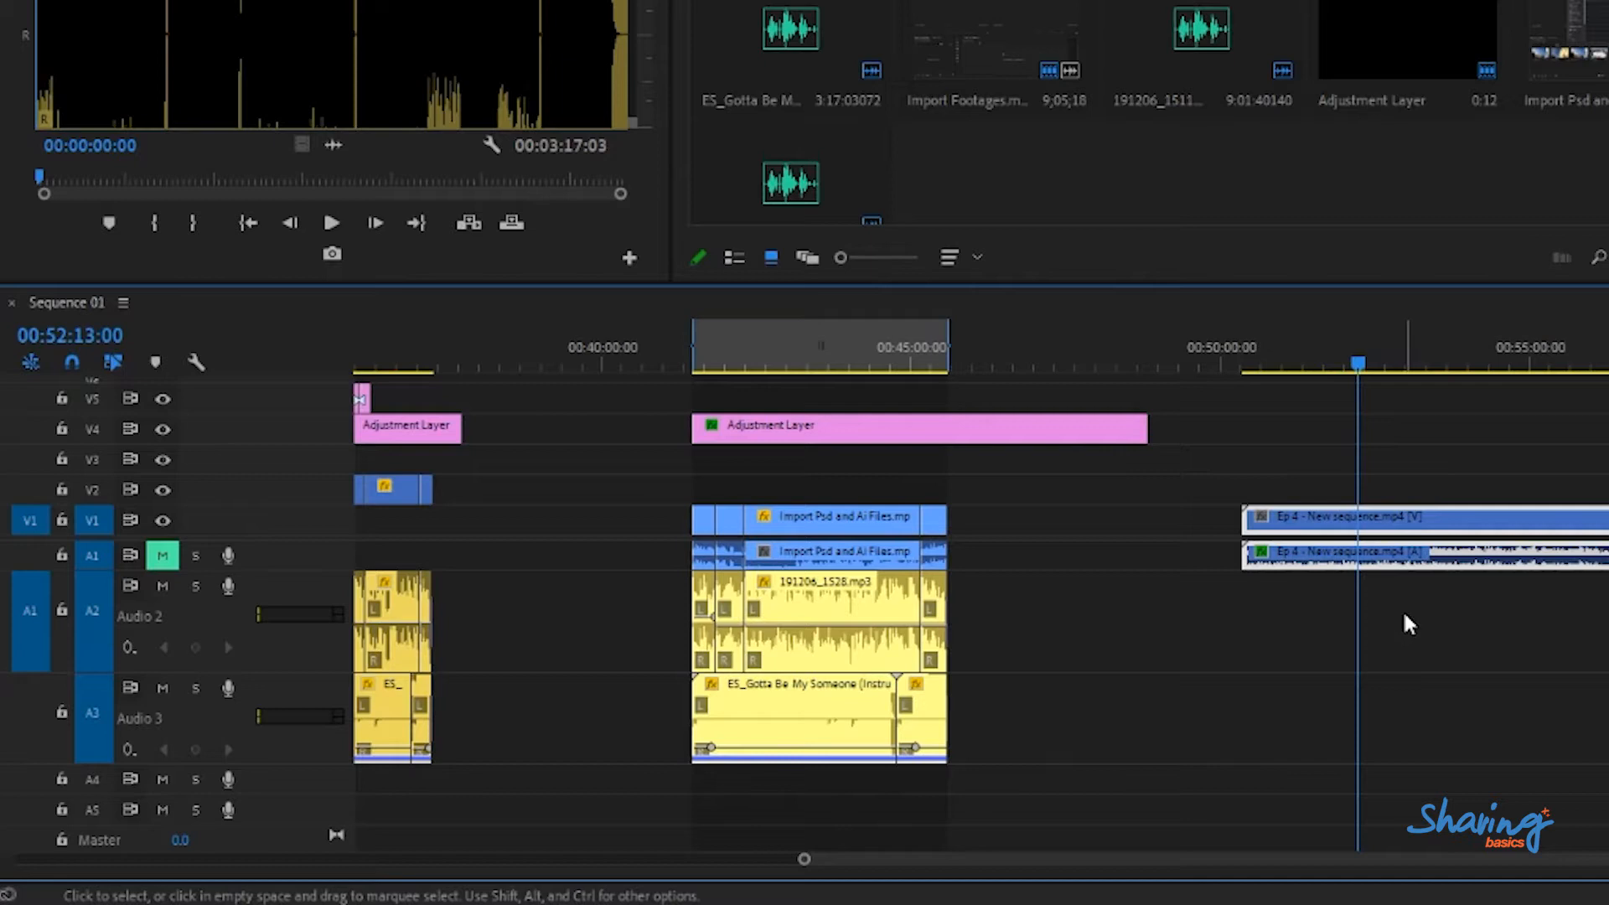
{"action": "left_click", "coordinate": [1256, 604]}
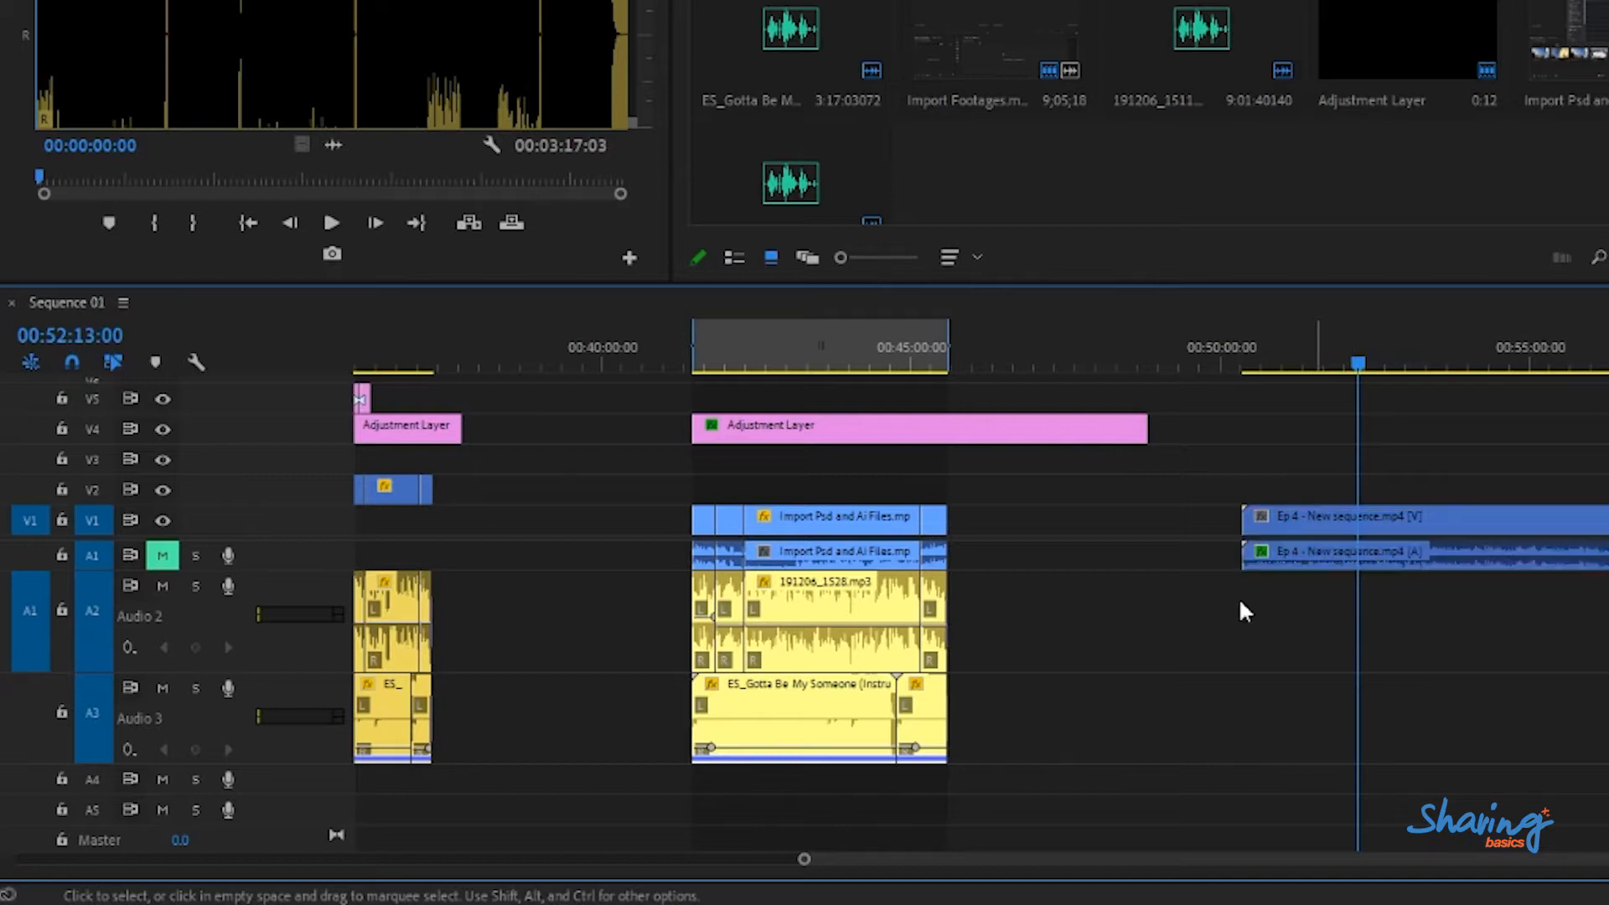
{"action": "left_click_drag", "start_coordinate": [1311, 634], "coordinate": [1608, 671]}
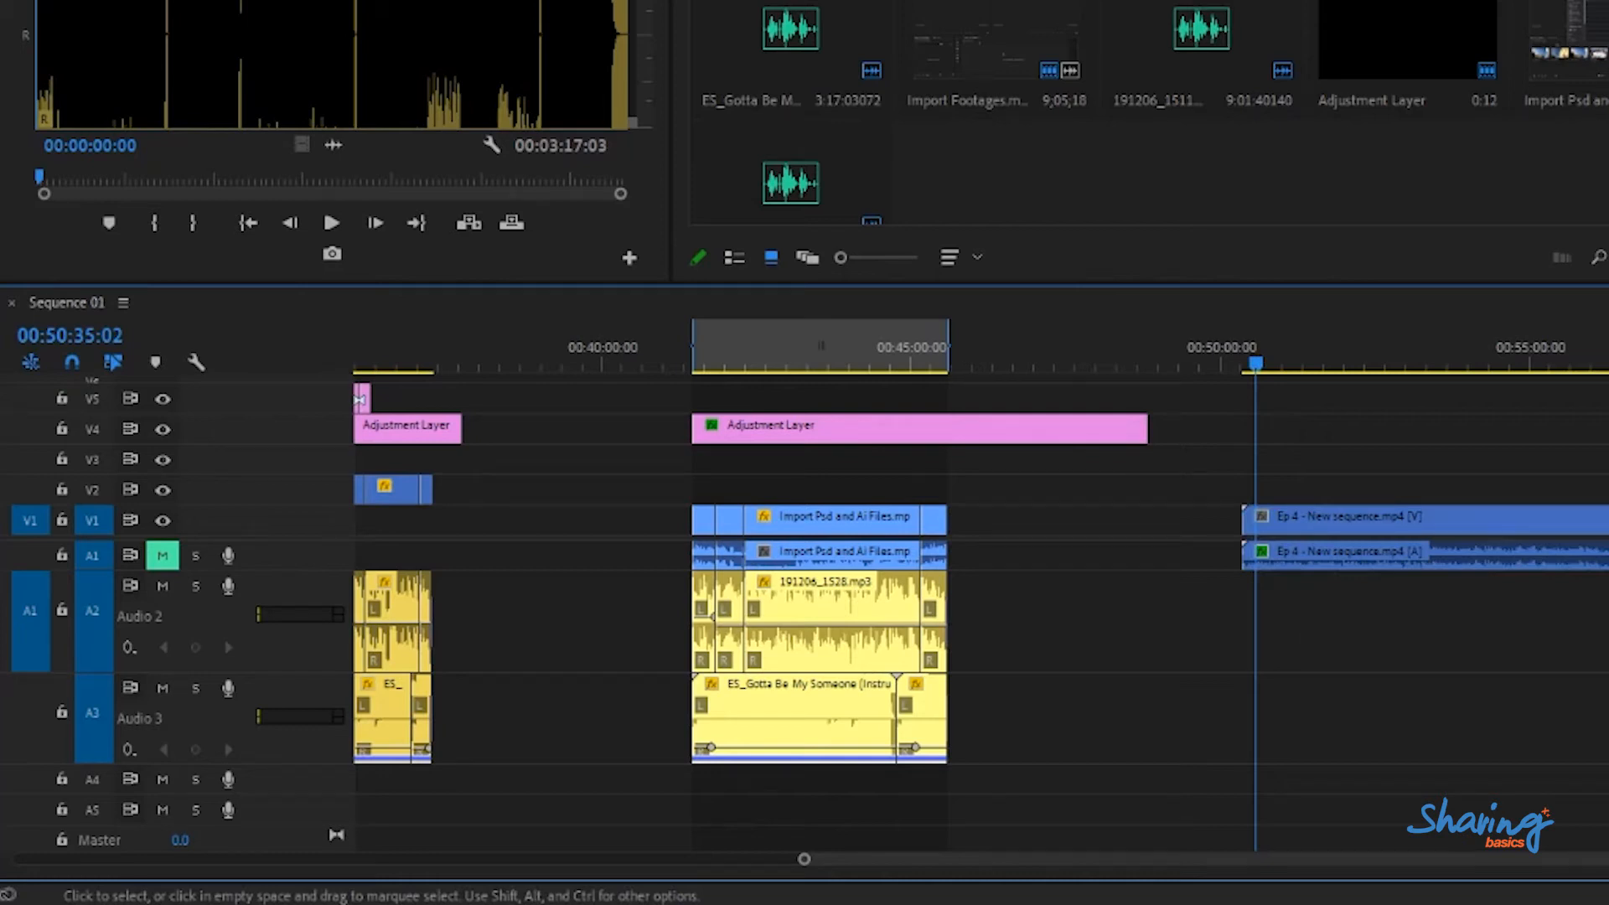
{"action": "mouse_move", "coordinate": [1269, 361]}
{"action": "left_mouse_down"}
{"action": "mouse_move", "coordinate": [1316, 360]}
{"action": "mouse_move", "coordinate": [1263, 359]}
{"action": "left_mouse_up"}
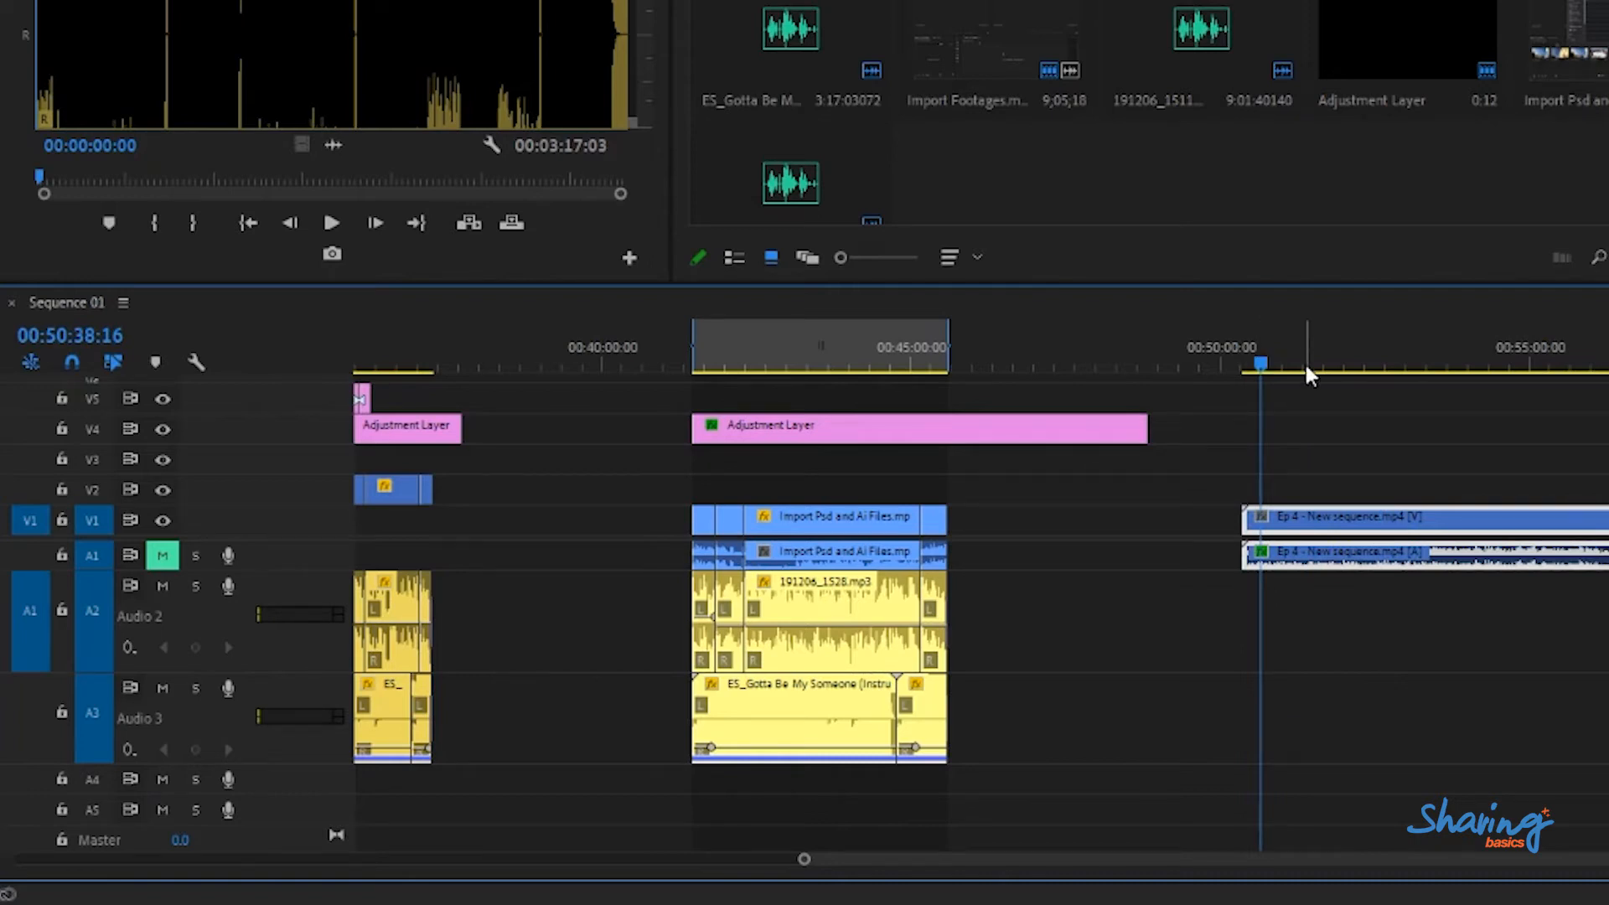
{"action": "left_click_drag", "start_coordinate": [1292, 362], "coordinate": [1247, 369]}
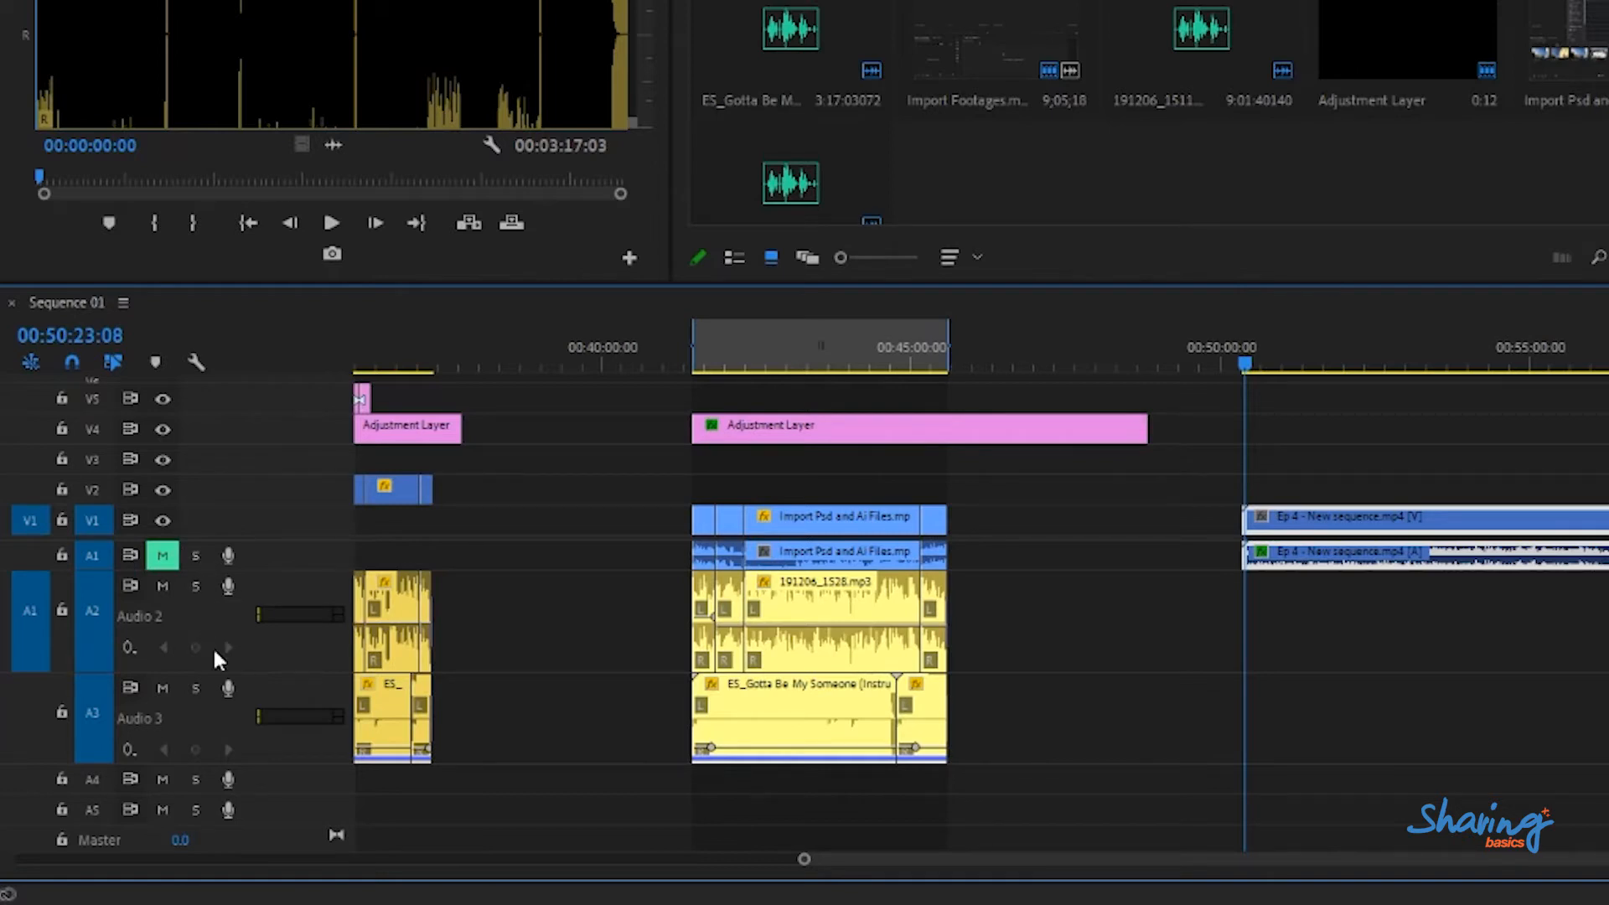
- Customize the Audio 2 track header to include the Voice-over record control and confirm the layout
{"action": "right_click", "coordinate": [185, 617]}
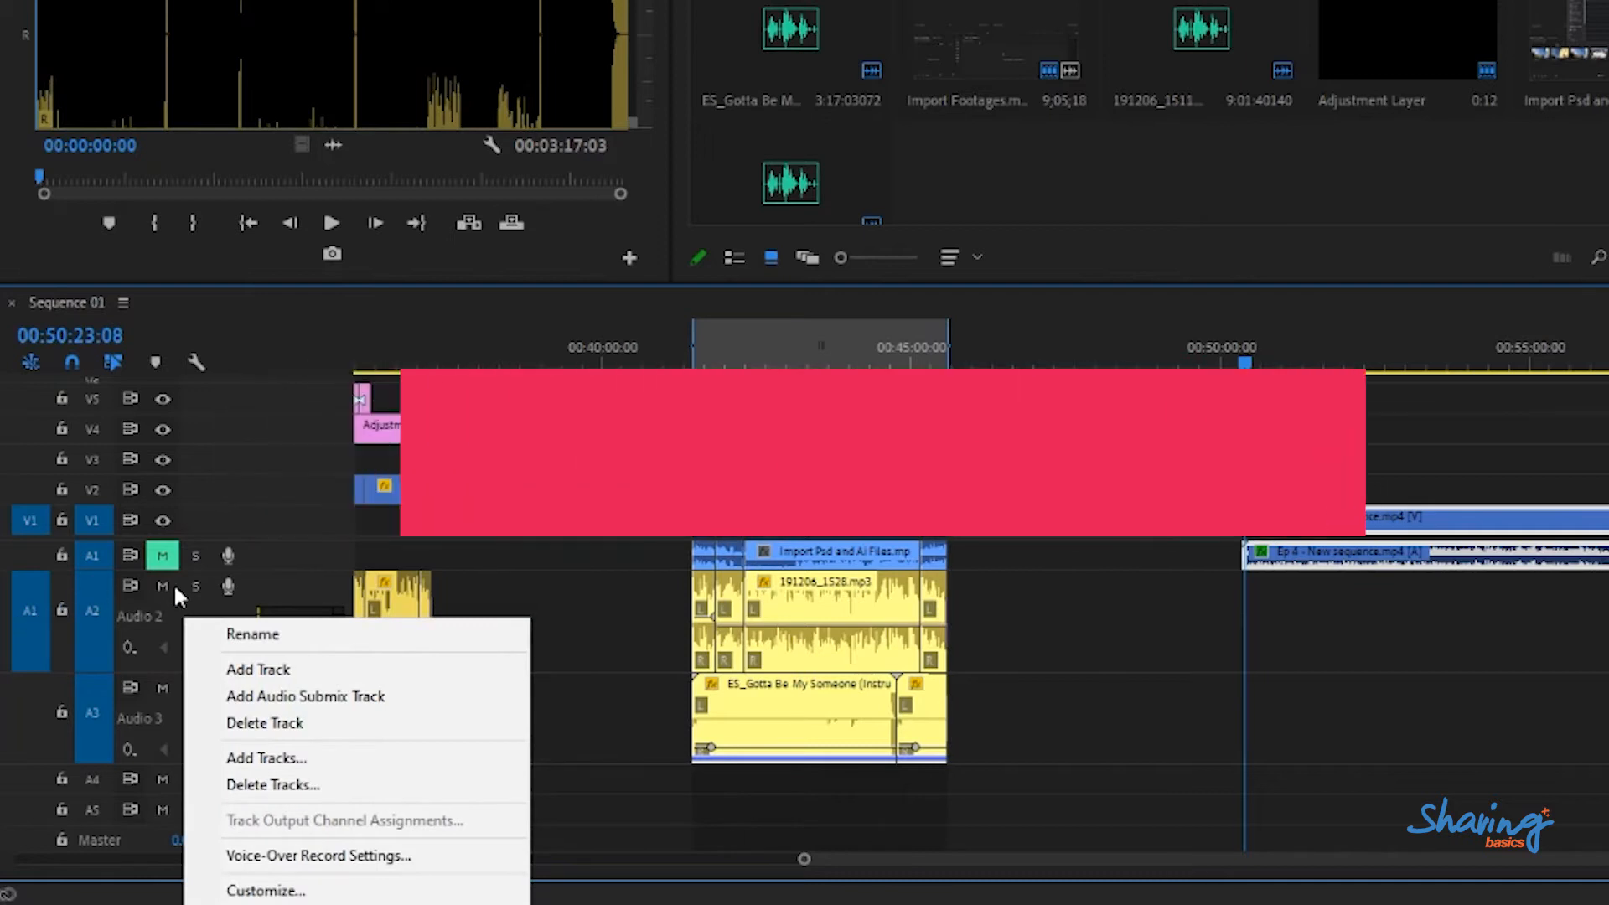
{"action": "left_click", "coordinate": [292, 894]}
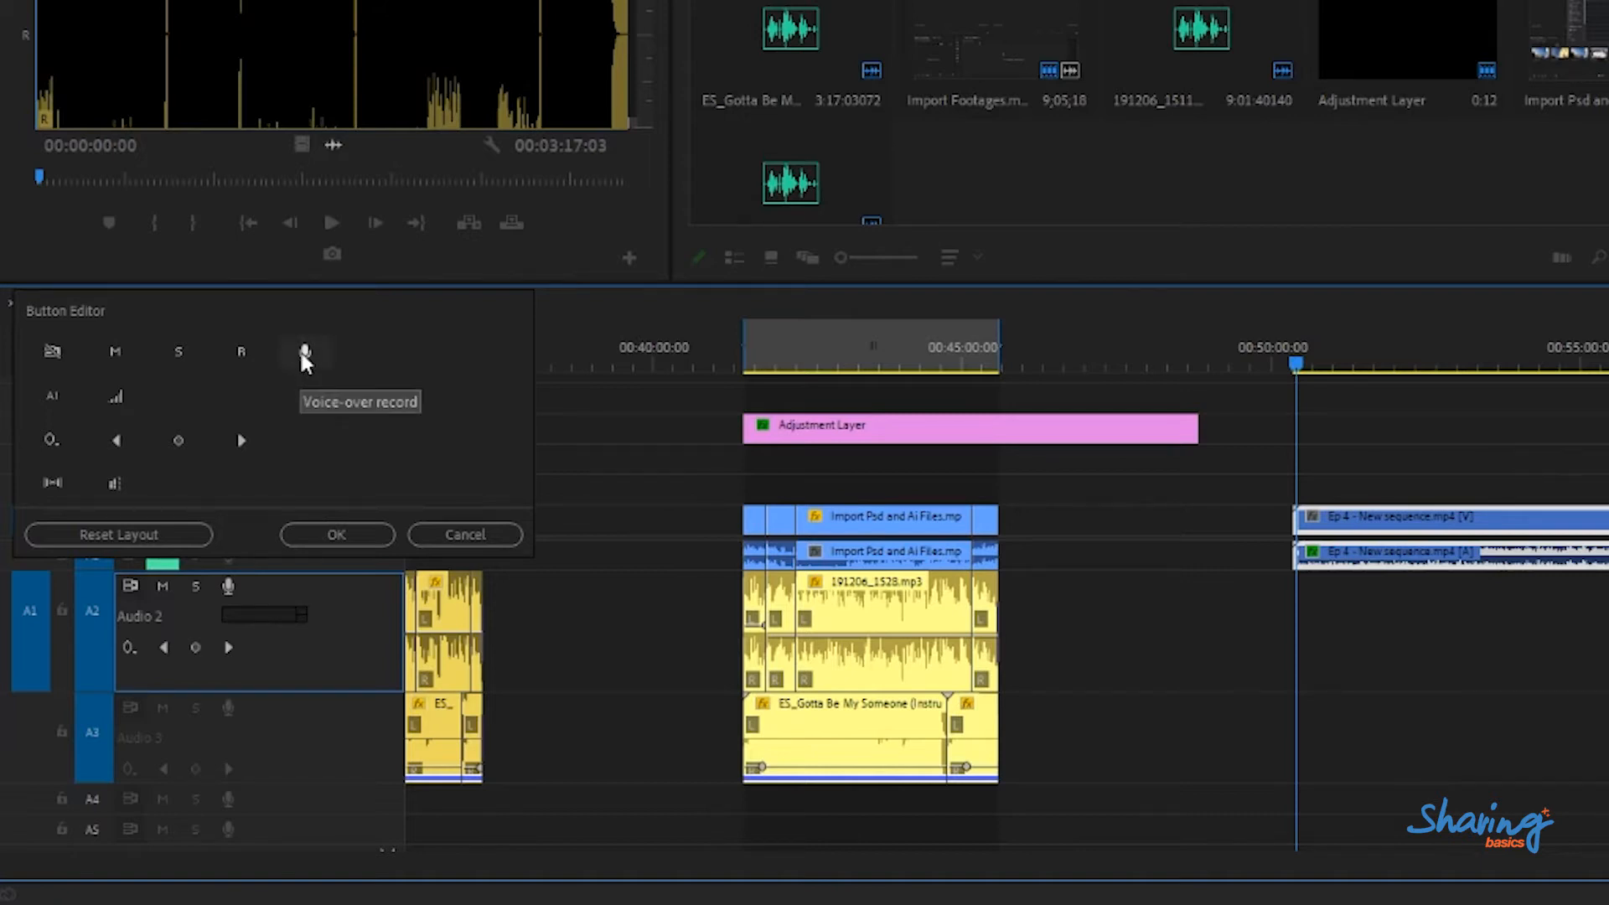
{"action": "left_click_drag", "start_coordinate": [304, 361], "coordinate": [228, 604]}
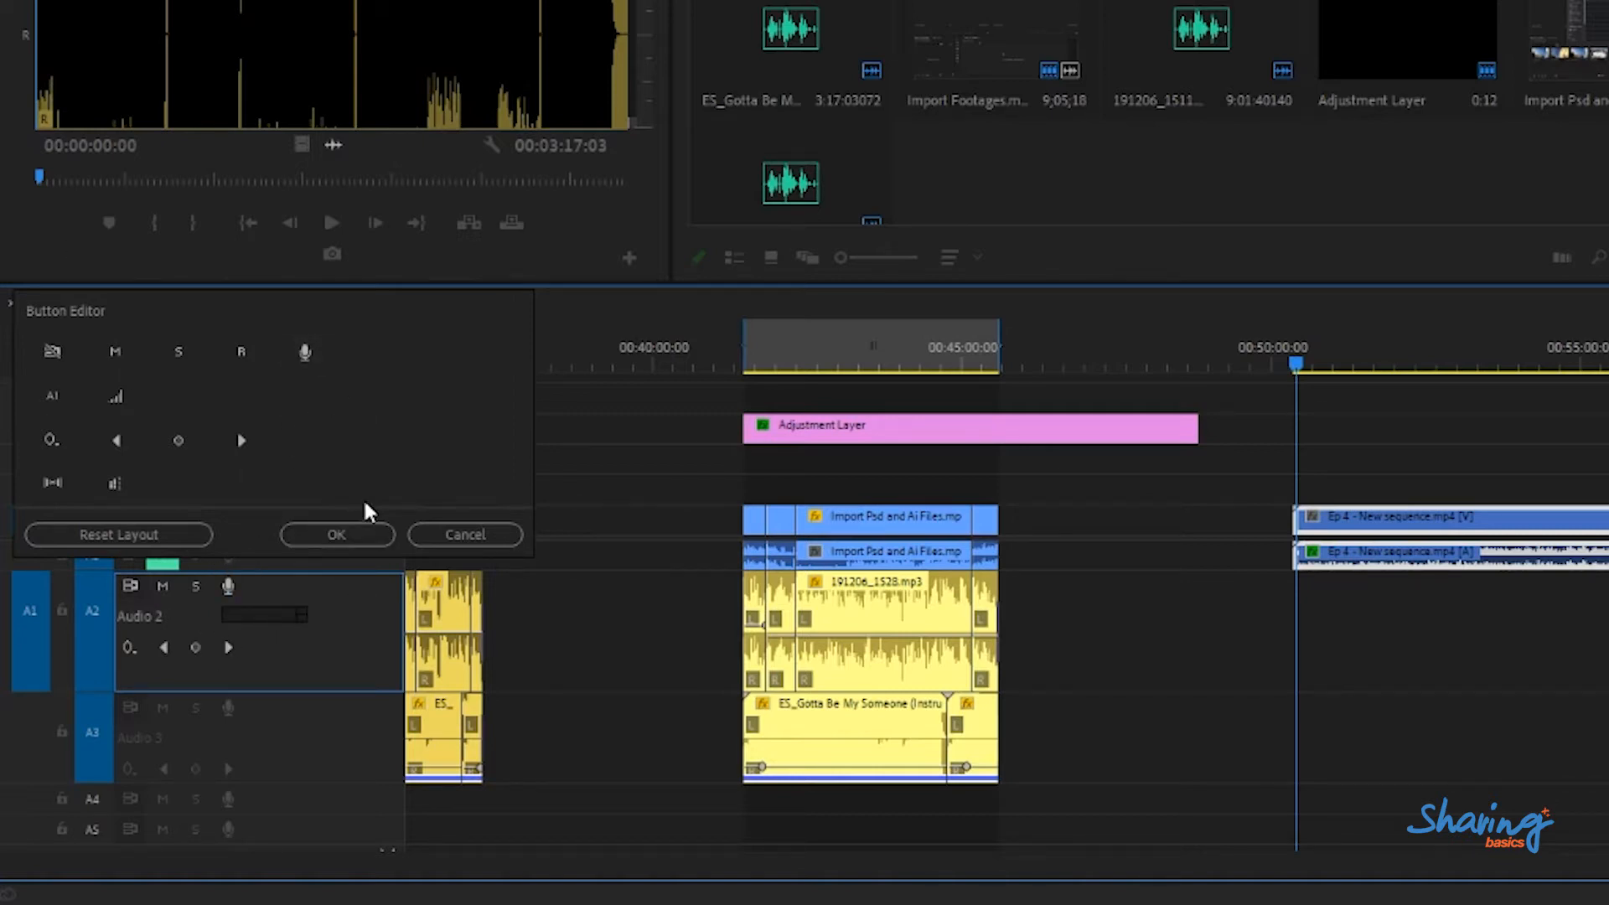
{"action": "left_click", "coordinate": [344, 537]}
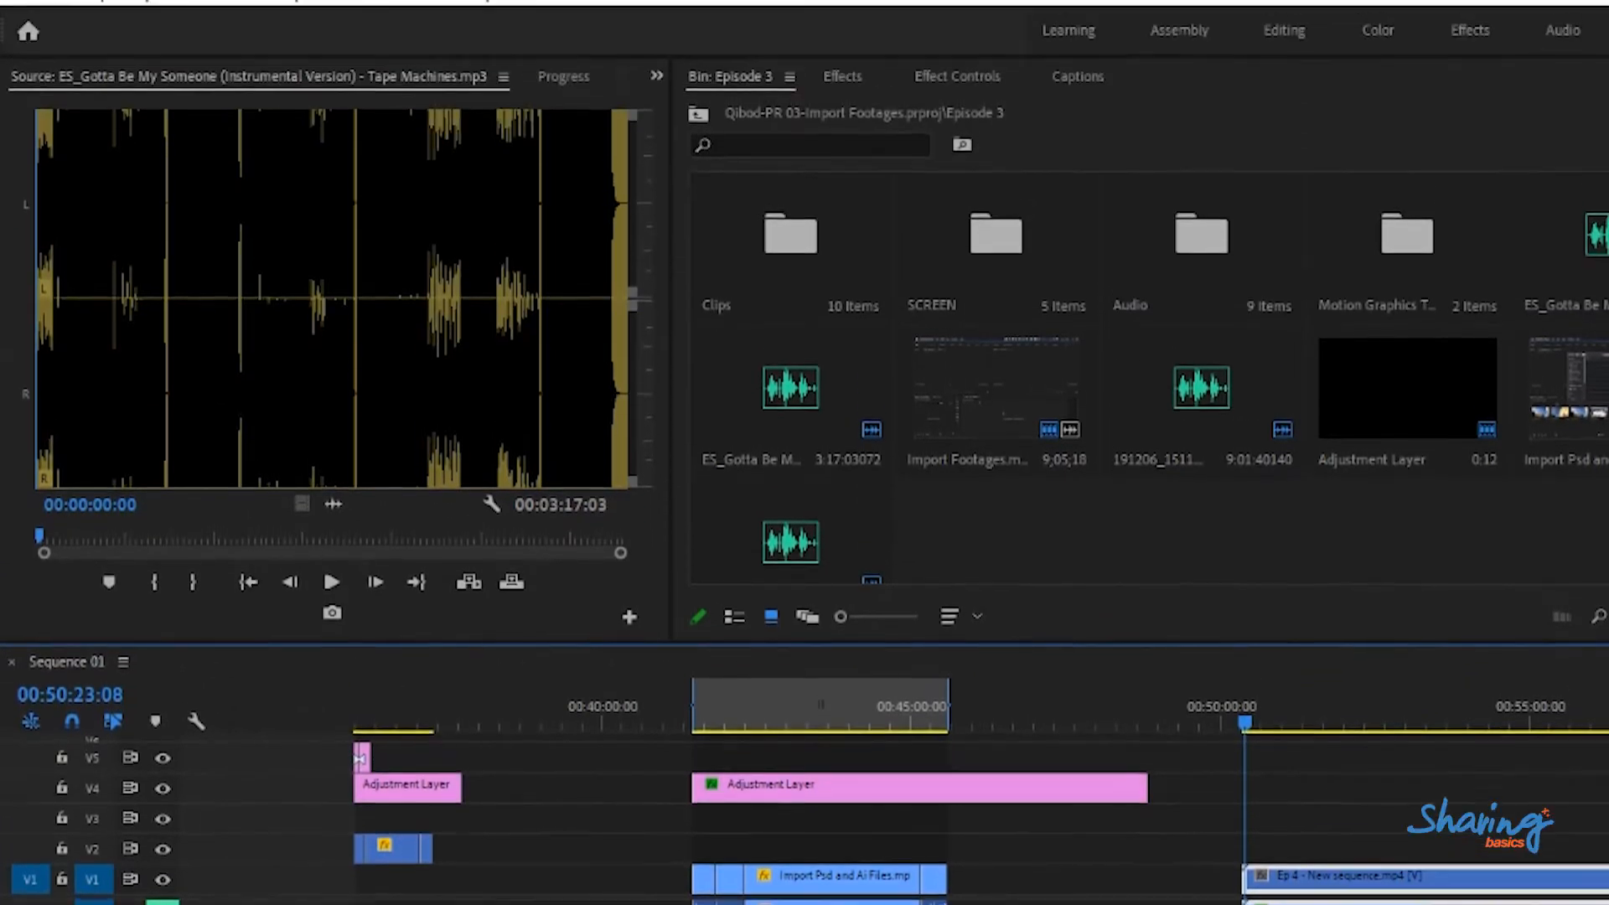
- Open the Audio Hardware preferences and keep Microphone (3- ATR USB microphone) as the default input
{"action": "left_click", "coordinate": [54, 42]}
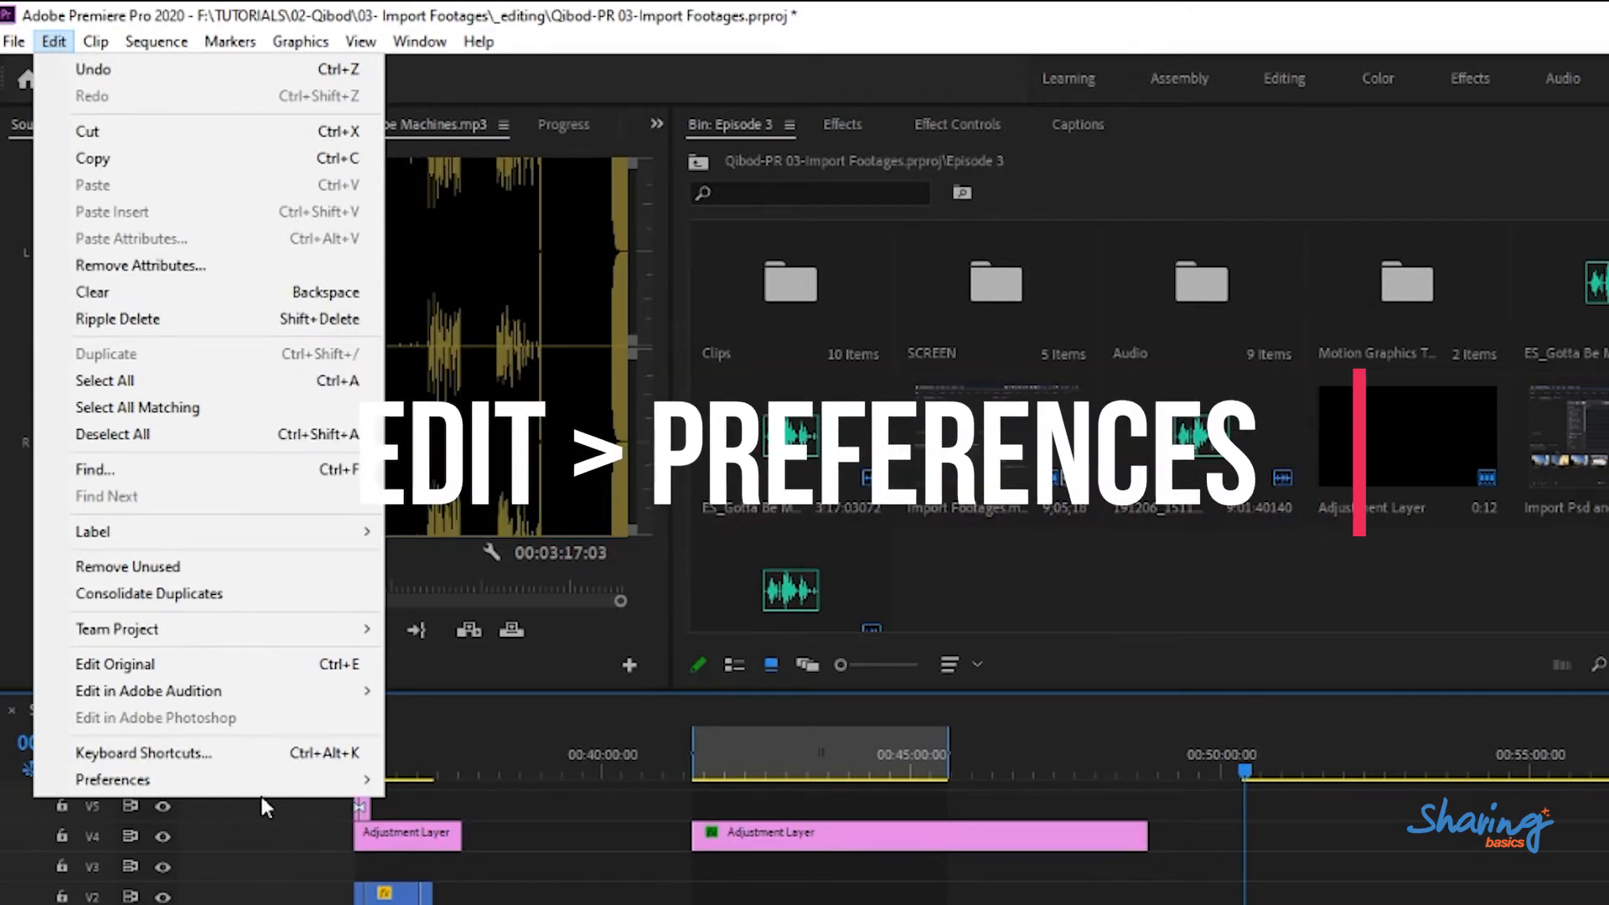
{"action": "mouse_move", "coordinate": [260, 793]}
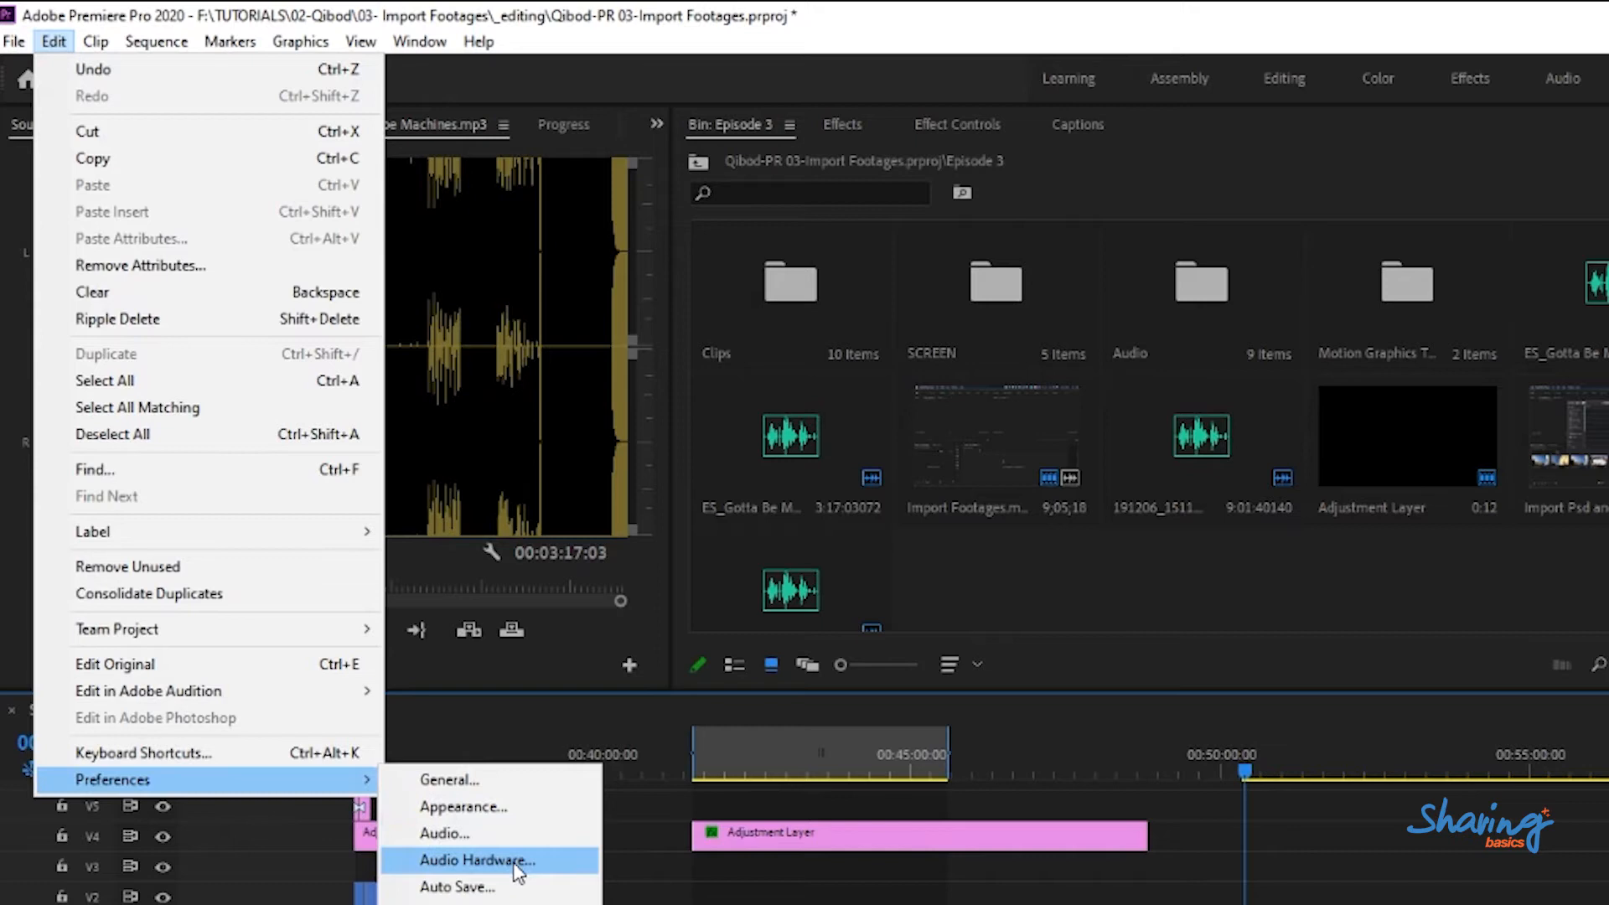
{"action": "mouse_move", "coordinate": [156, 41]}
{"action": "mouse_move", "coordinate": [54, 41]}
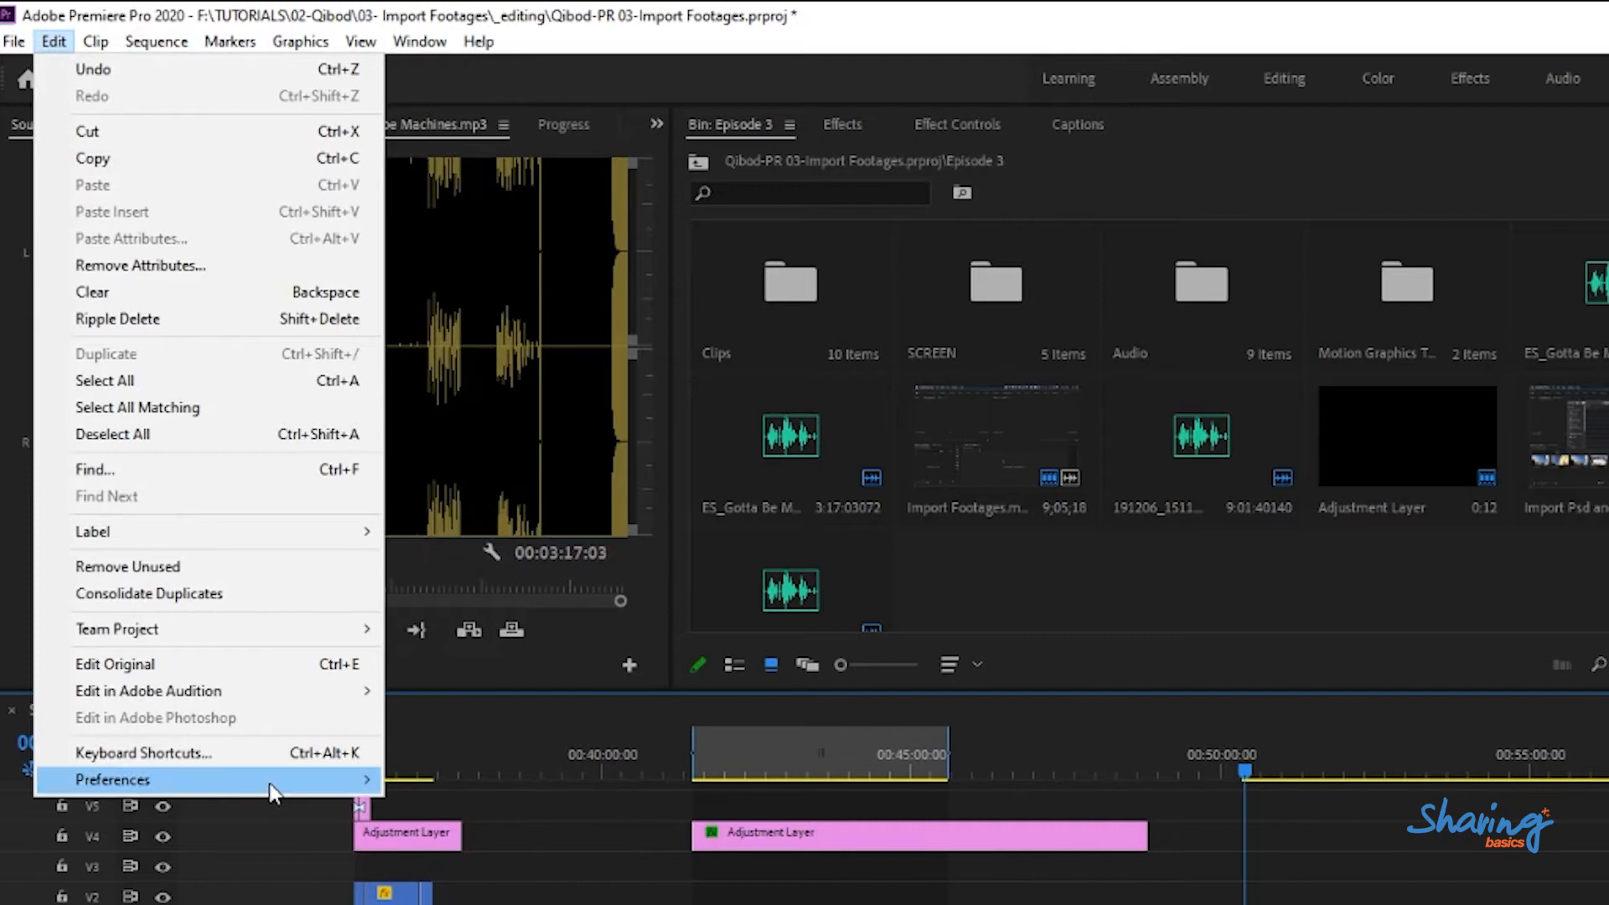
{"action": "left_click", "coordinate": [484, 862]}
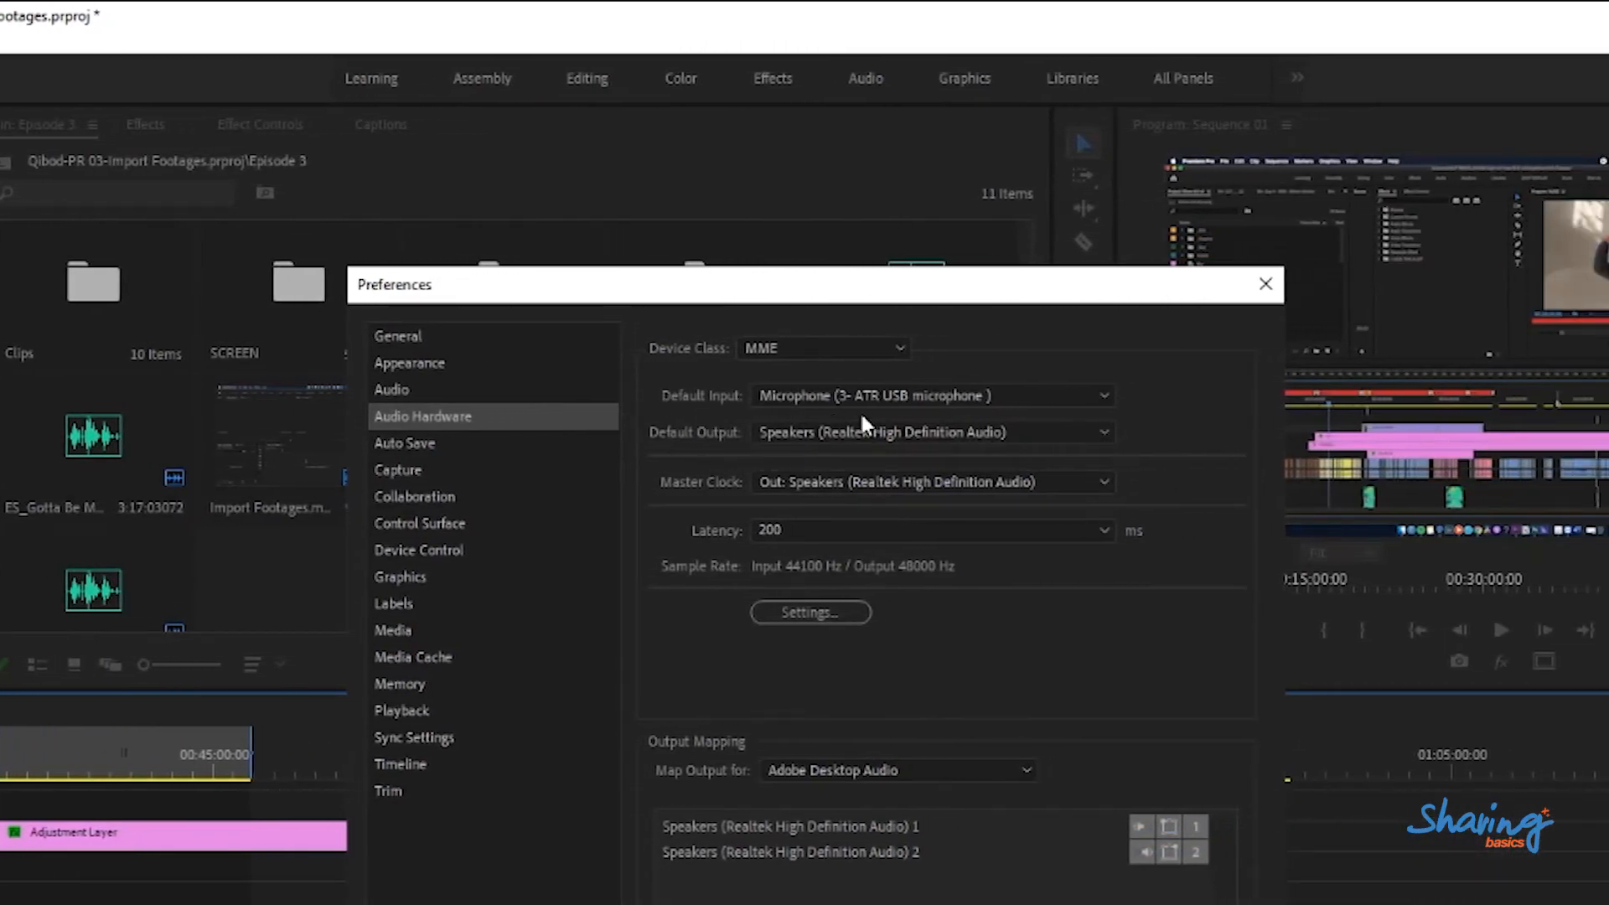
{"action": "left_click", "coordinate": [813, 397]}
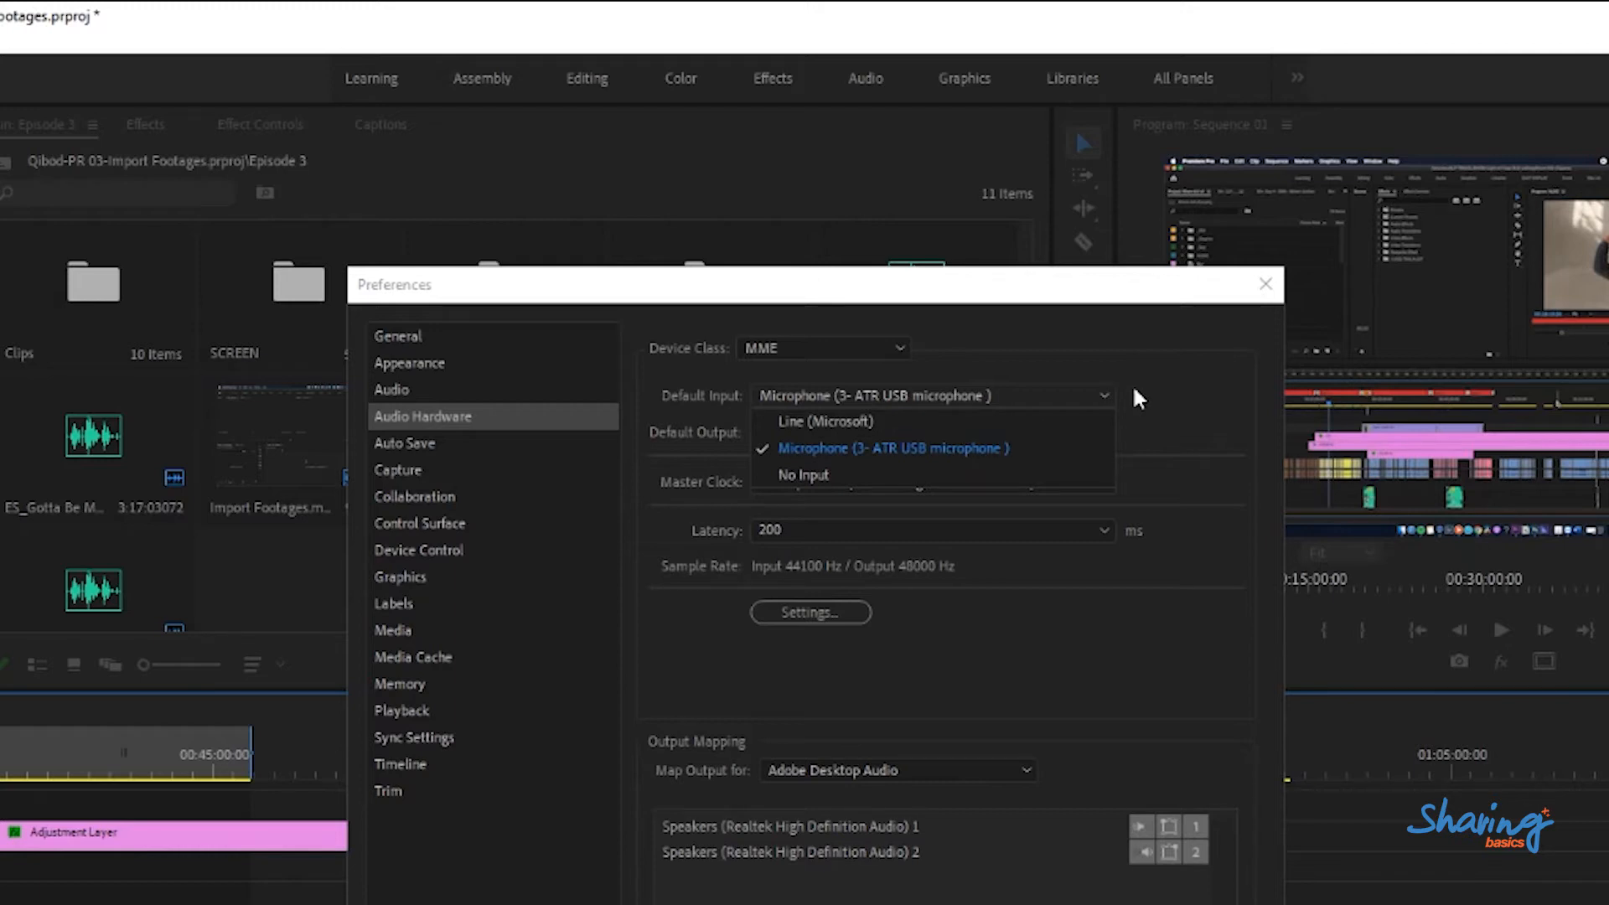
{"action": "left_click", "coordinate": [1103, 373]}
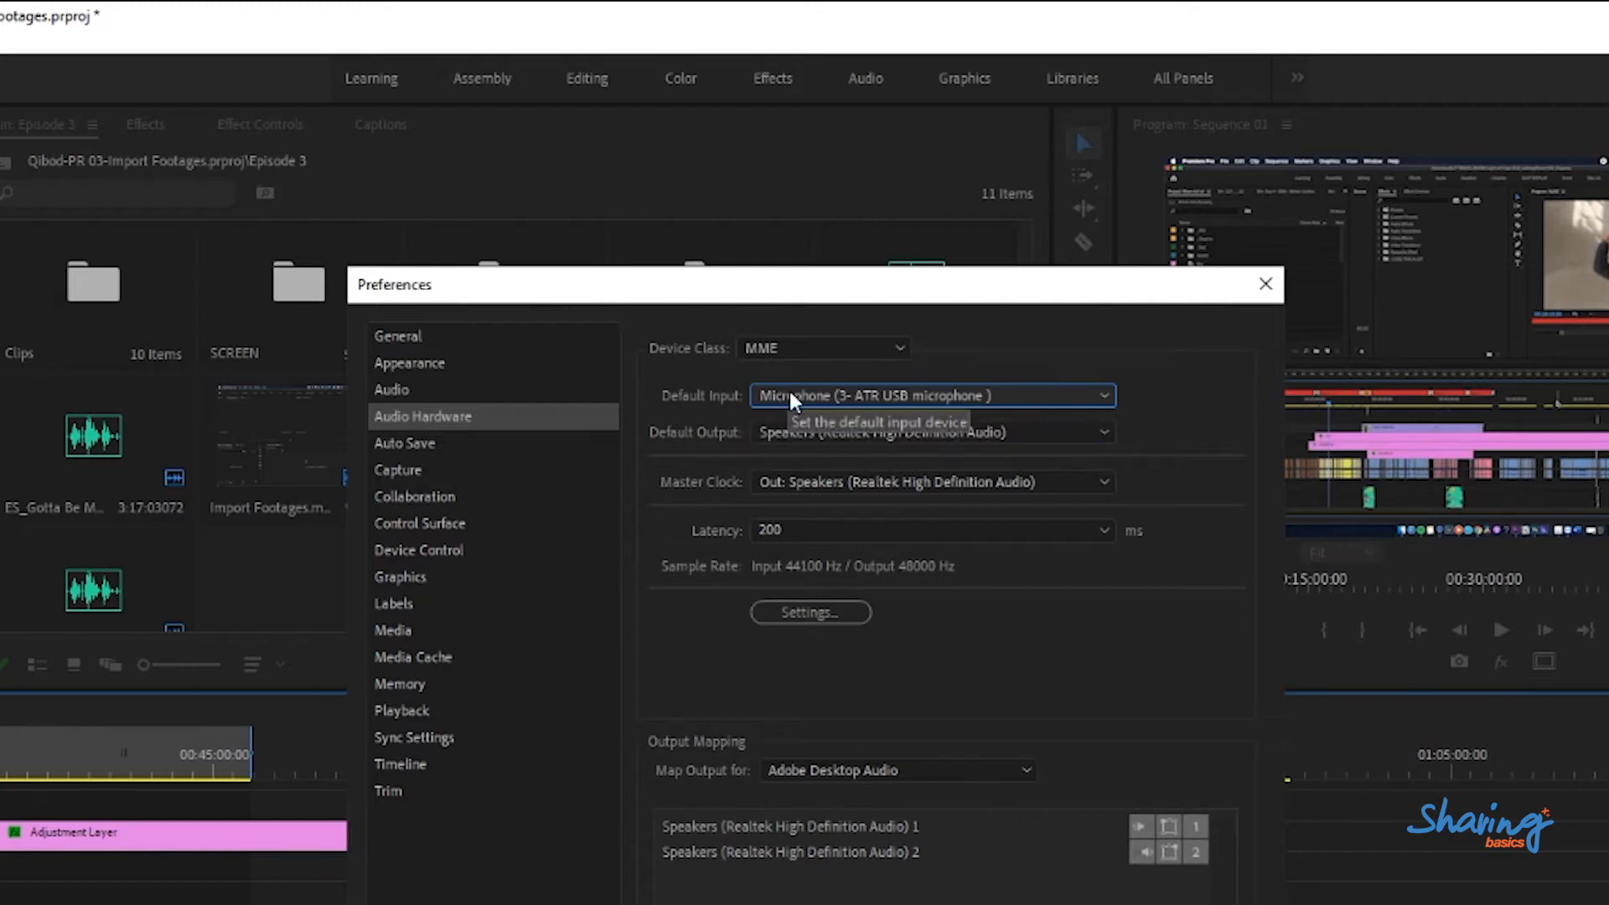
- Make sure Mute input during timeline recording is enabled in the Audio preferences and confirm the preferences
{"action": "left_click", "coordinate": [407, 391]}
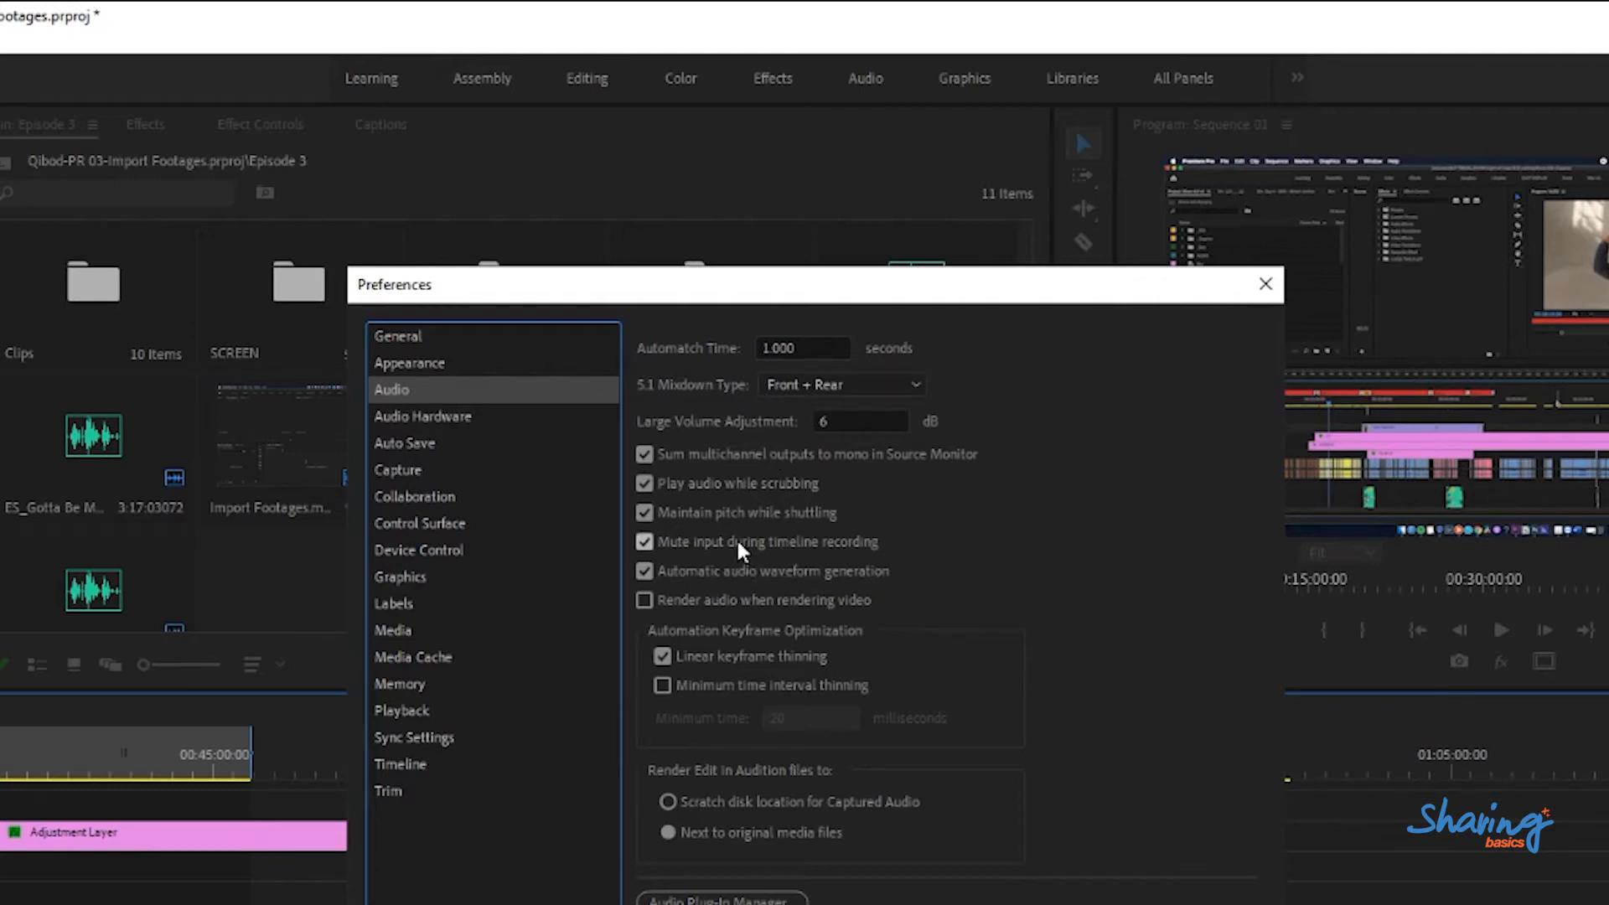
{"action": "left_click", "coordinate": [693, 543]}
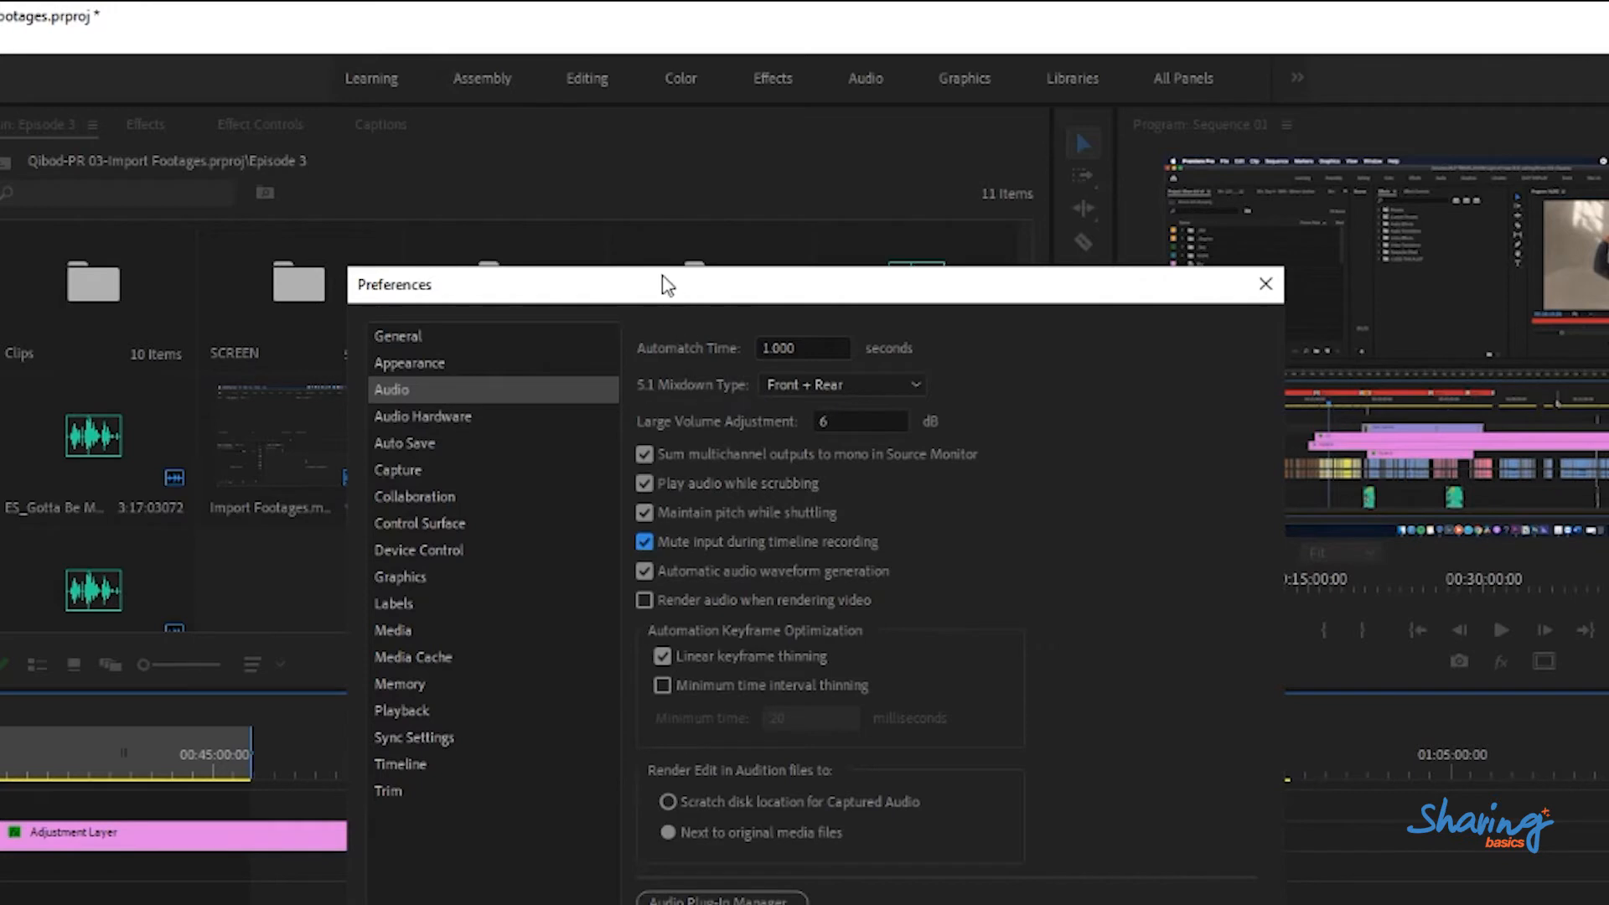
{"action": "left_click_drag", "start_coordinate": [676, 285], "coordinate": [0, 177]}
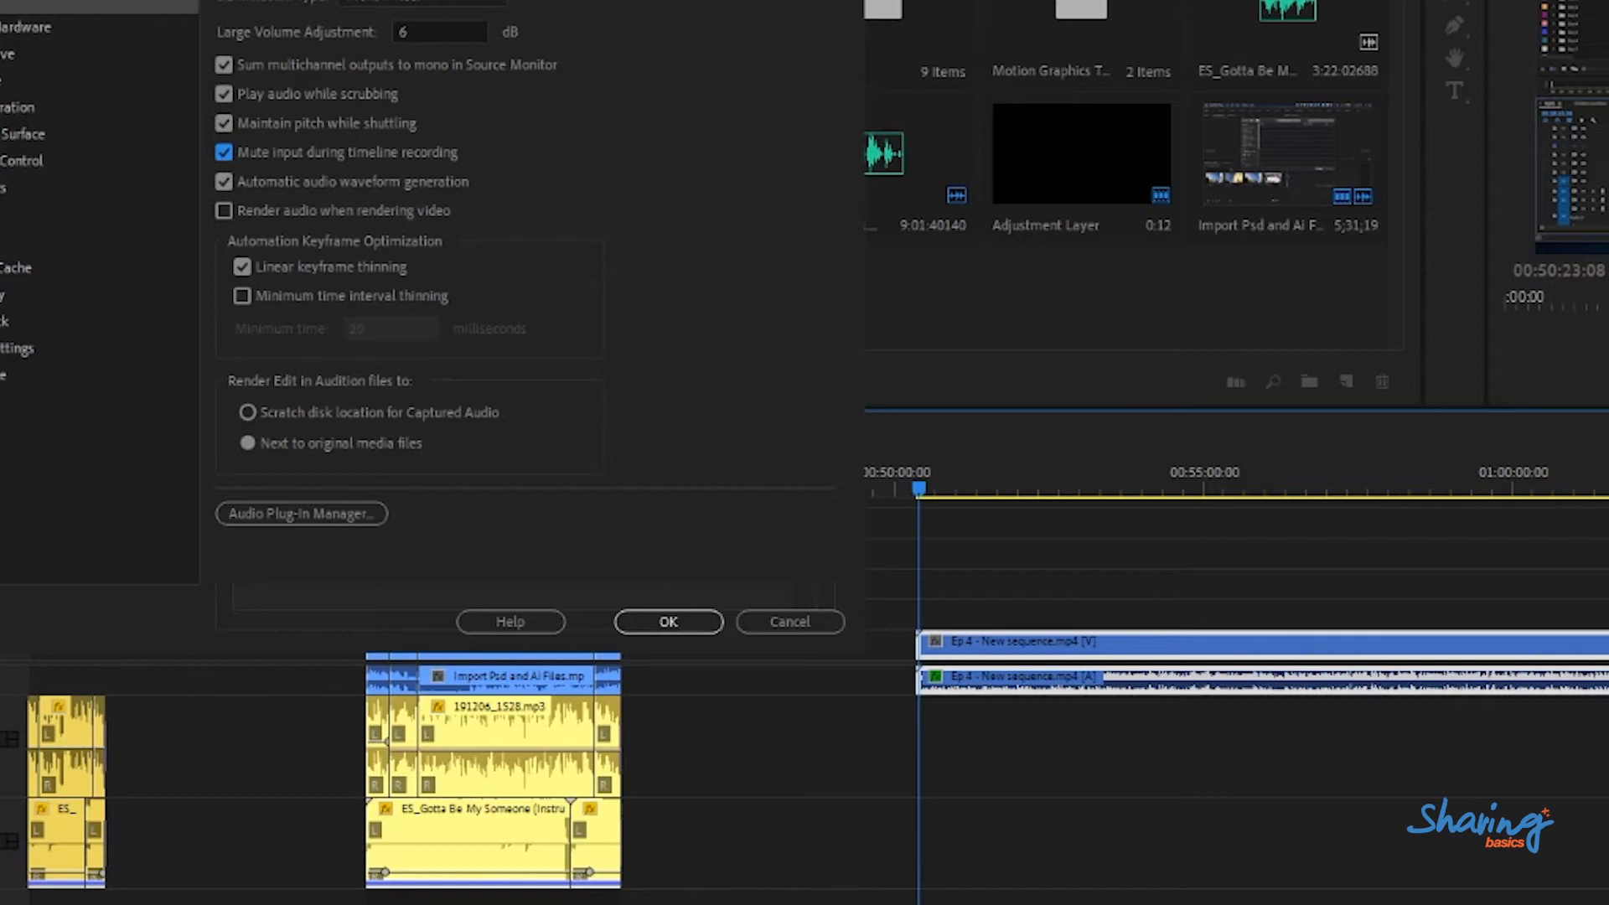
{"action": "left_click_drag", "start_coordinate": [419, 0], "coordinate": [478, 8]}
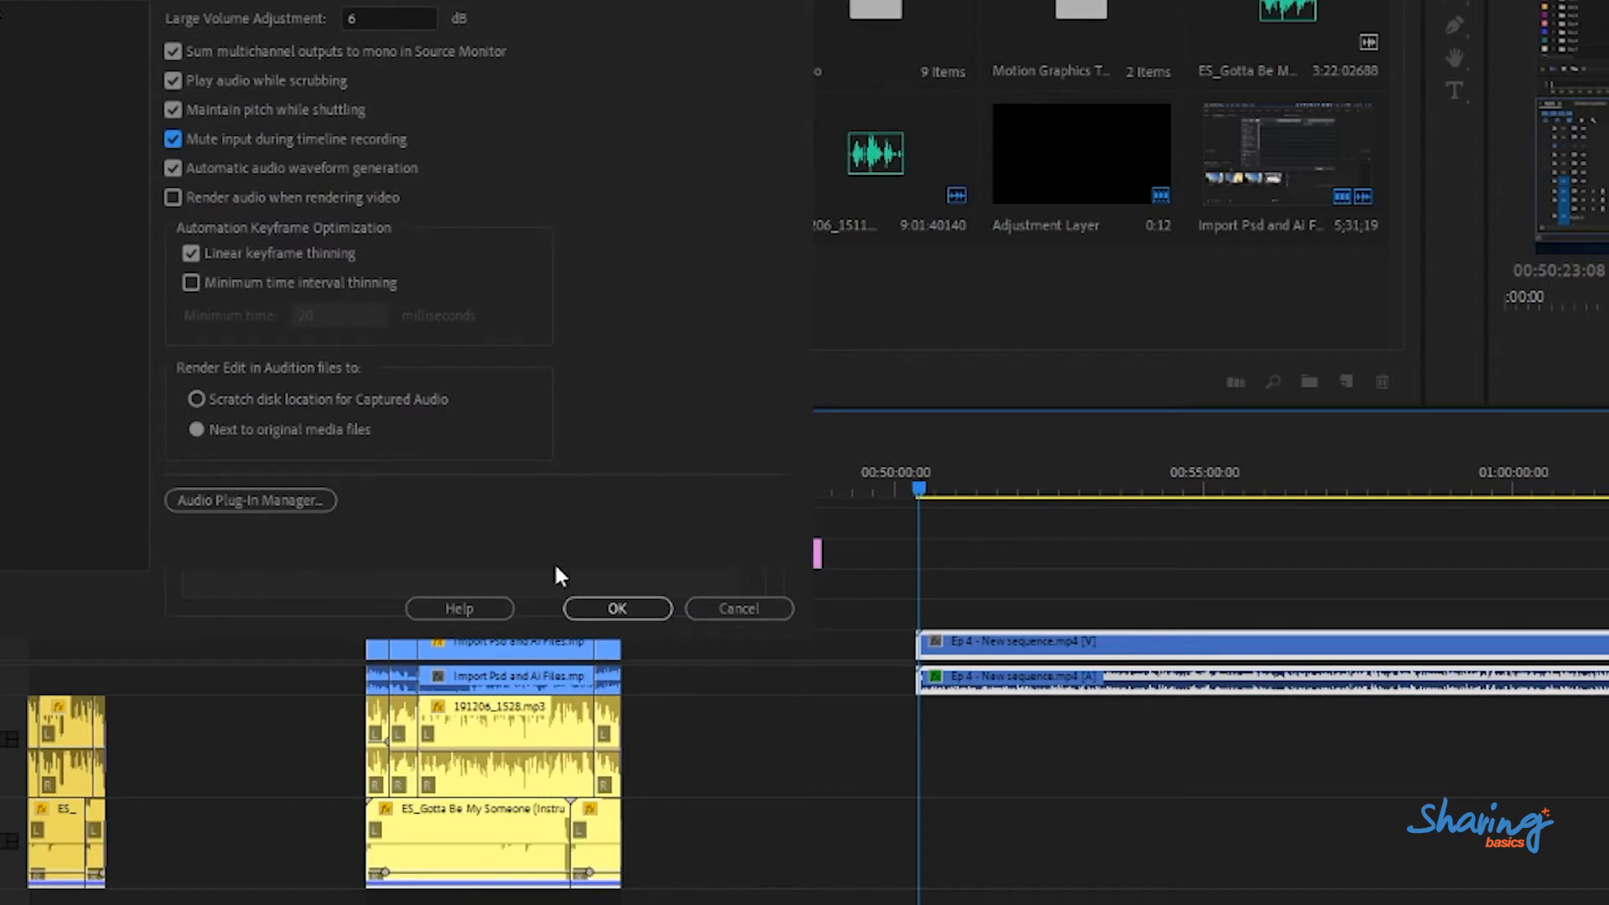
{"action": "left_click", "coordinate": [613, 609]}
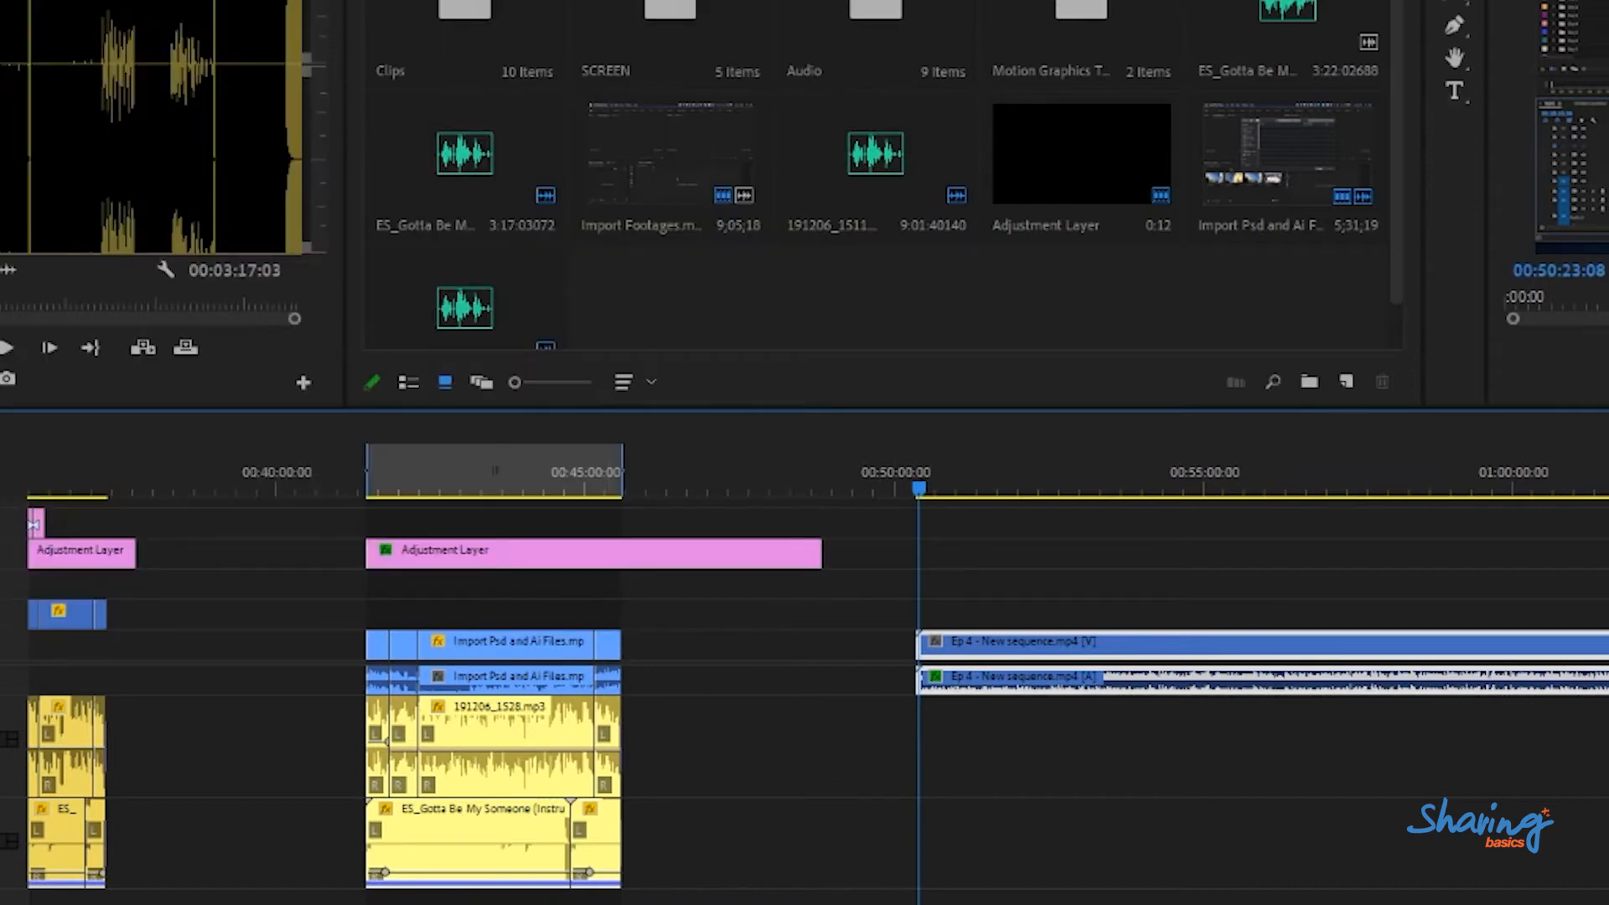
- Show the Audio Track Mixer for Sequence 01
{"action": "left_click", "coordinate": [114, 41]}
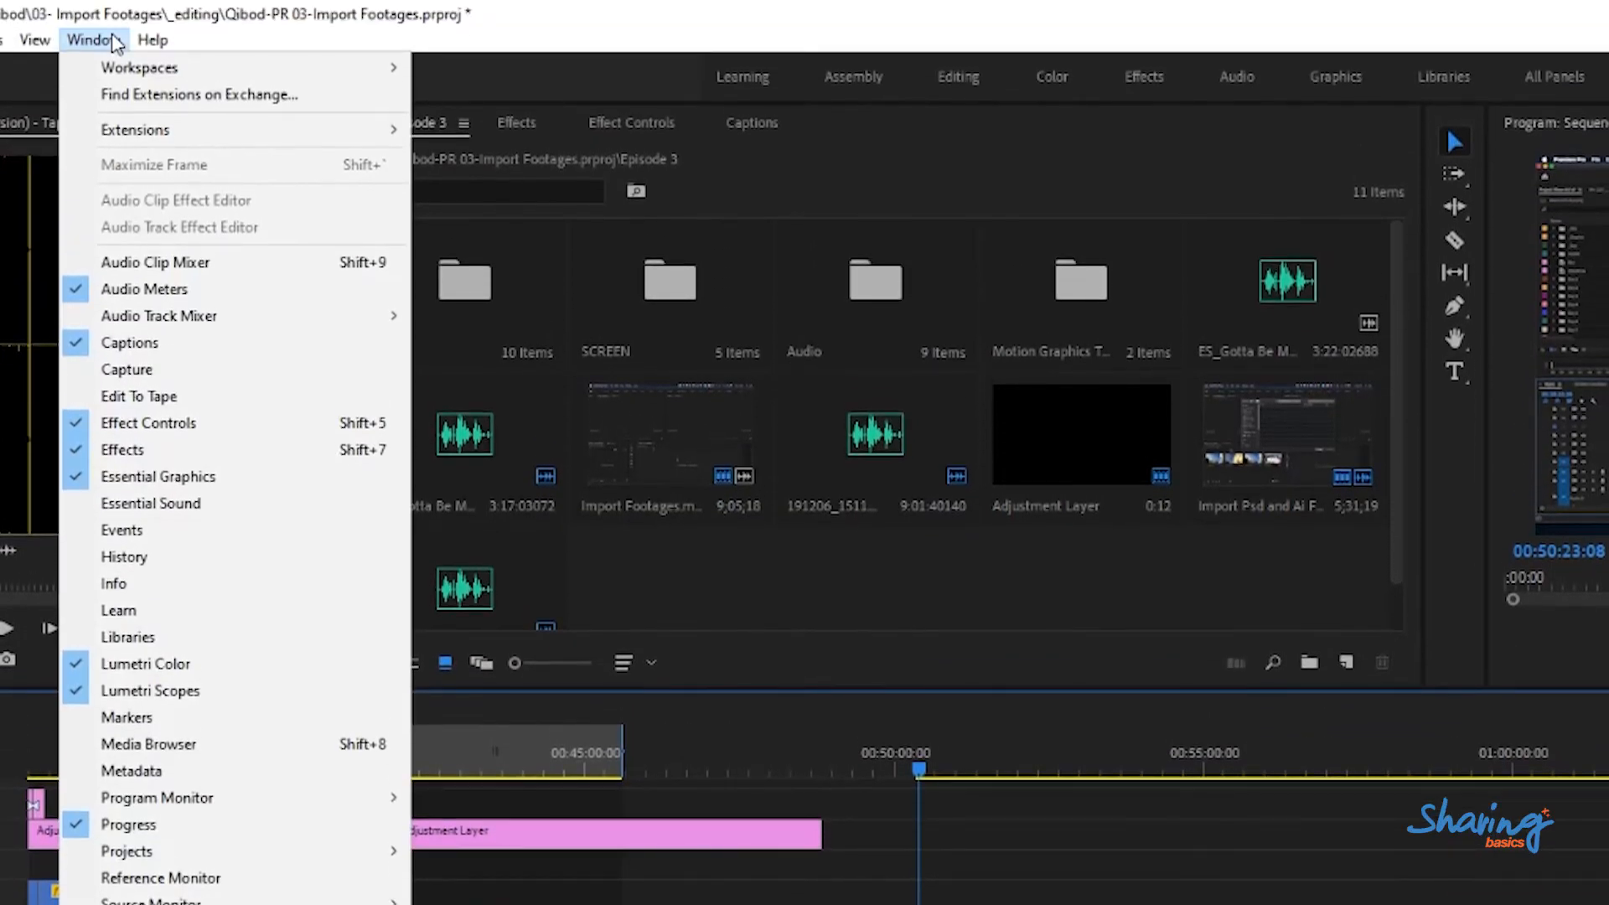
{"action": "mouse_move", "coordinate": [215, 327]}
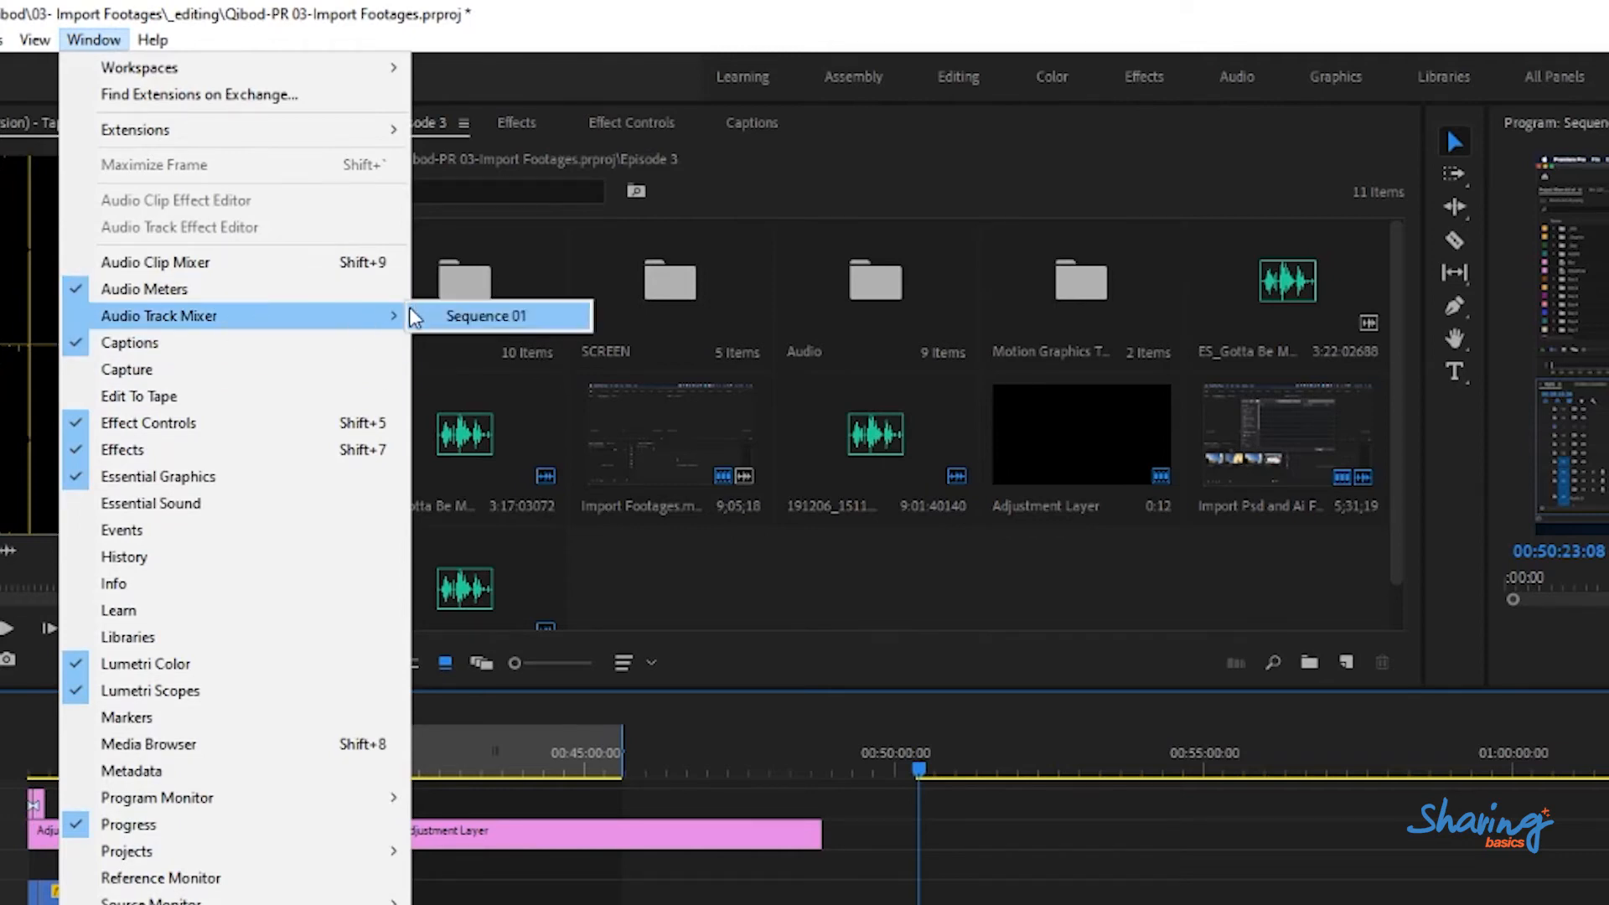
{"action": "left_click", "coordinate": [453, 316]}
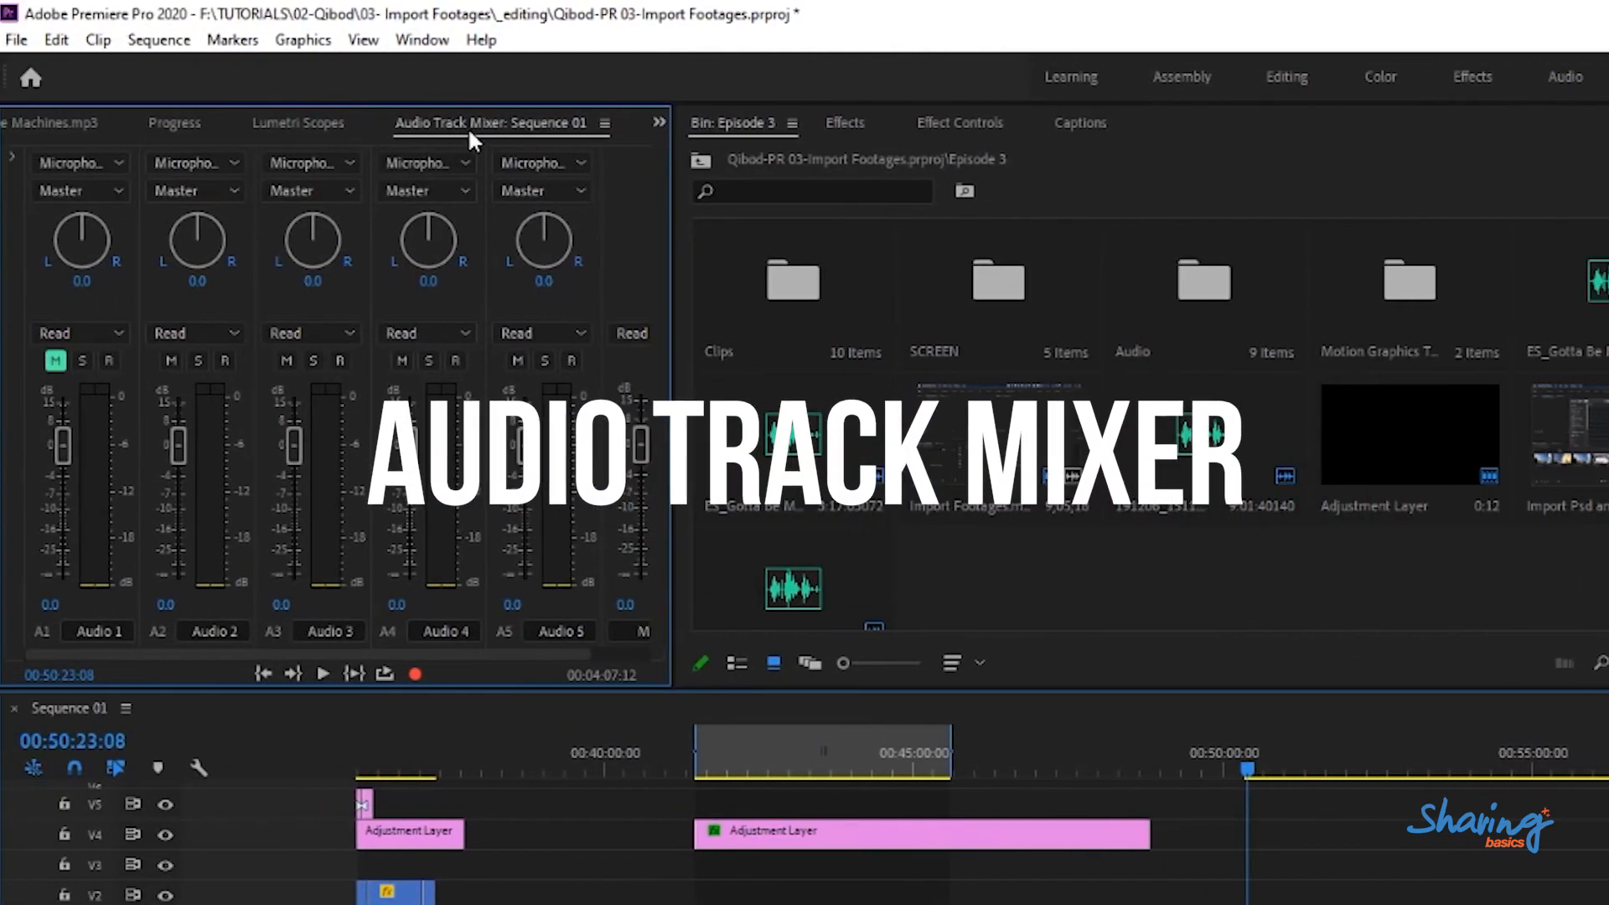
{"action": "left_click", "coordinate": [422, 40]}
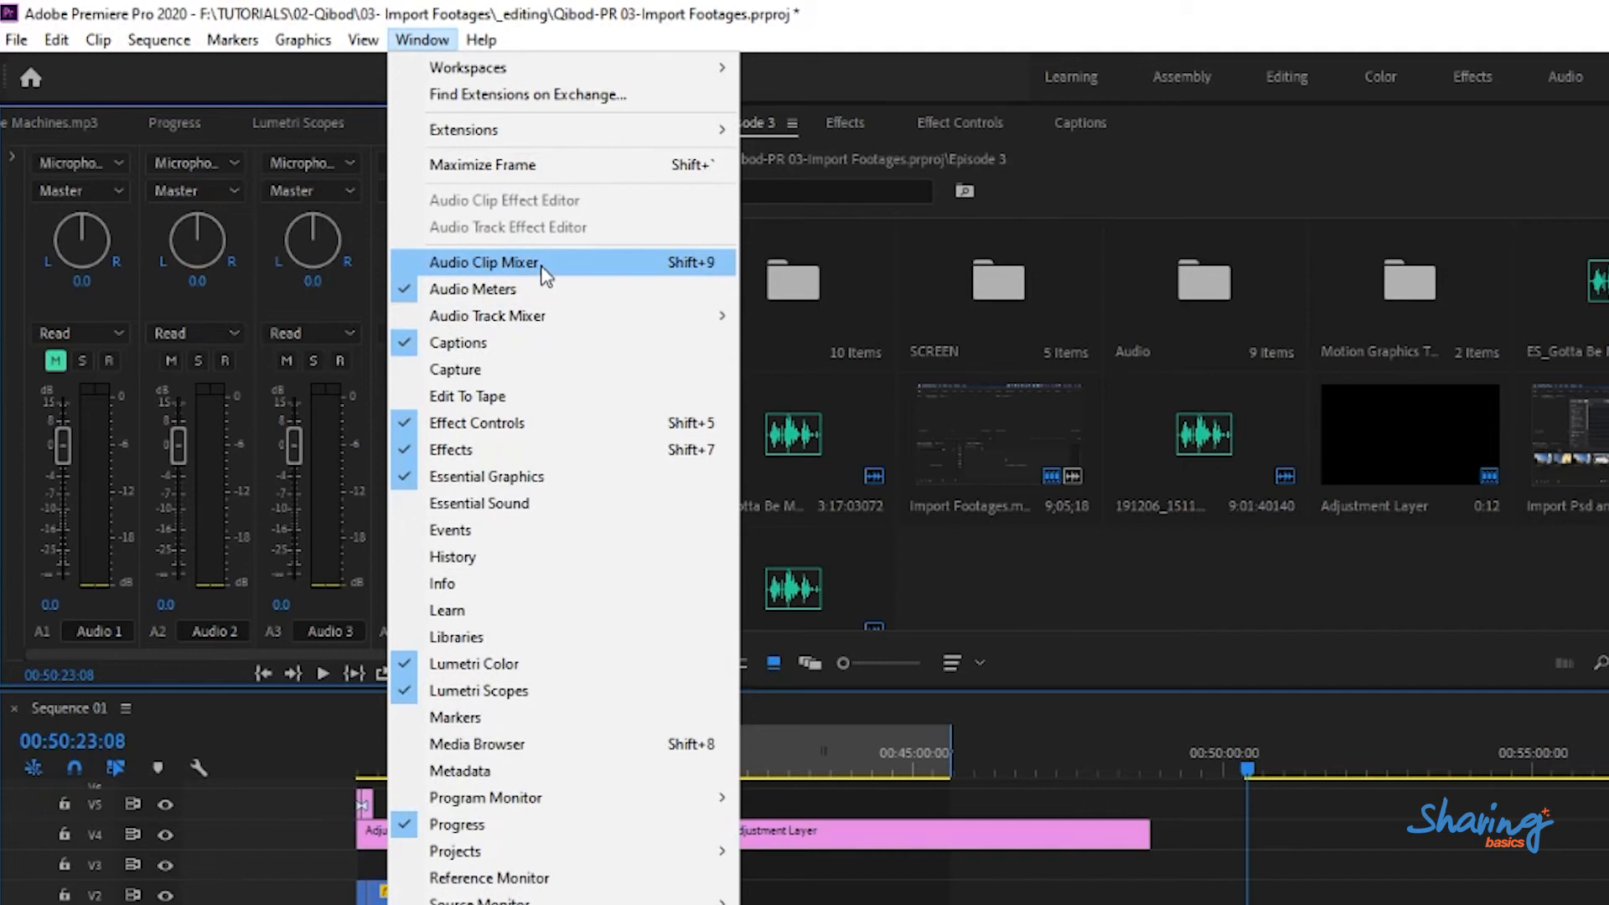
{"action": "left_click", "coordinate": [444, 42]}
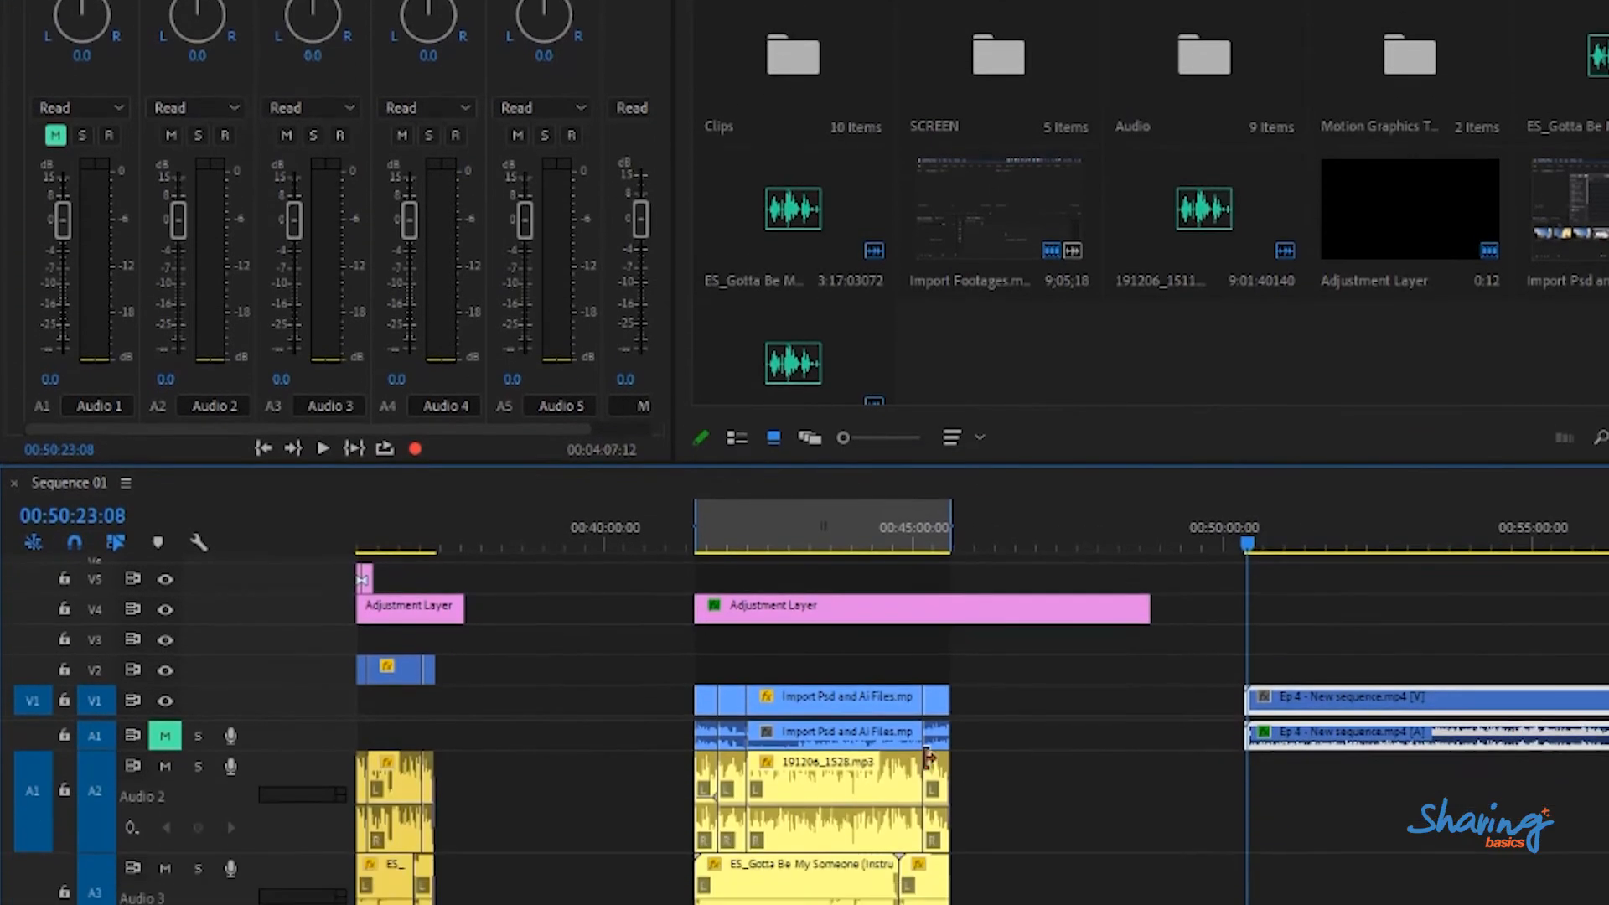
- Deselect the Ep 4 clip and enable the Audio 2 track for recording in the Audio Track Mixer
{"action": "left_click", "coordinate": [93, 736]}
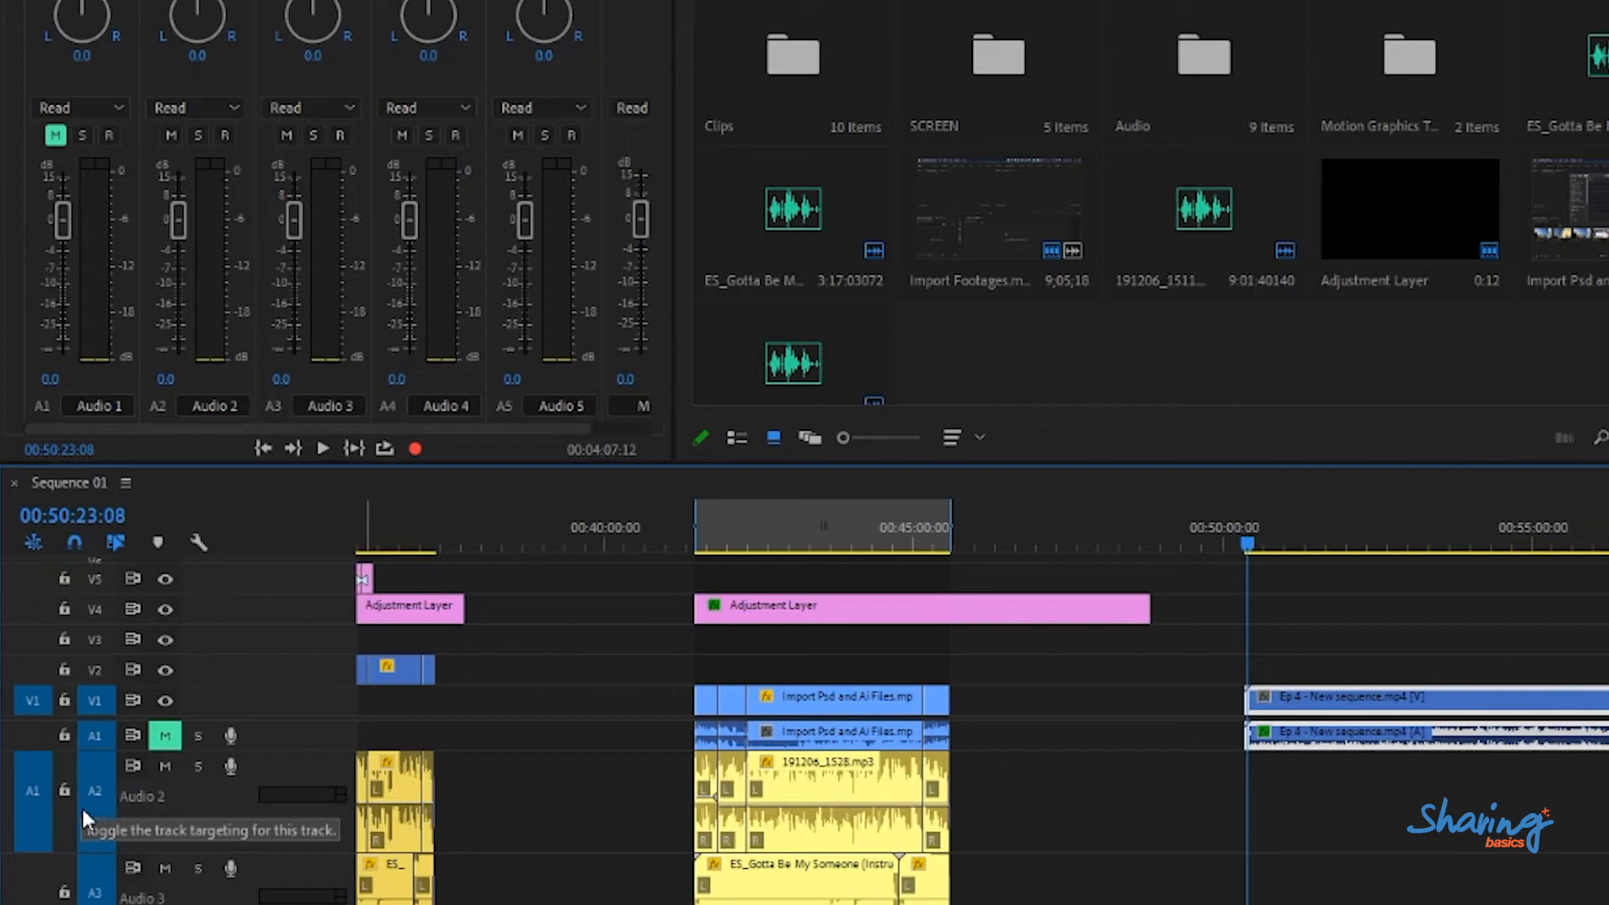
{"action": "left_click", "coordinate": [1276, 808]}
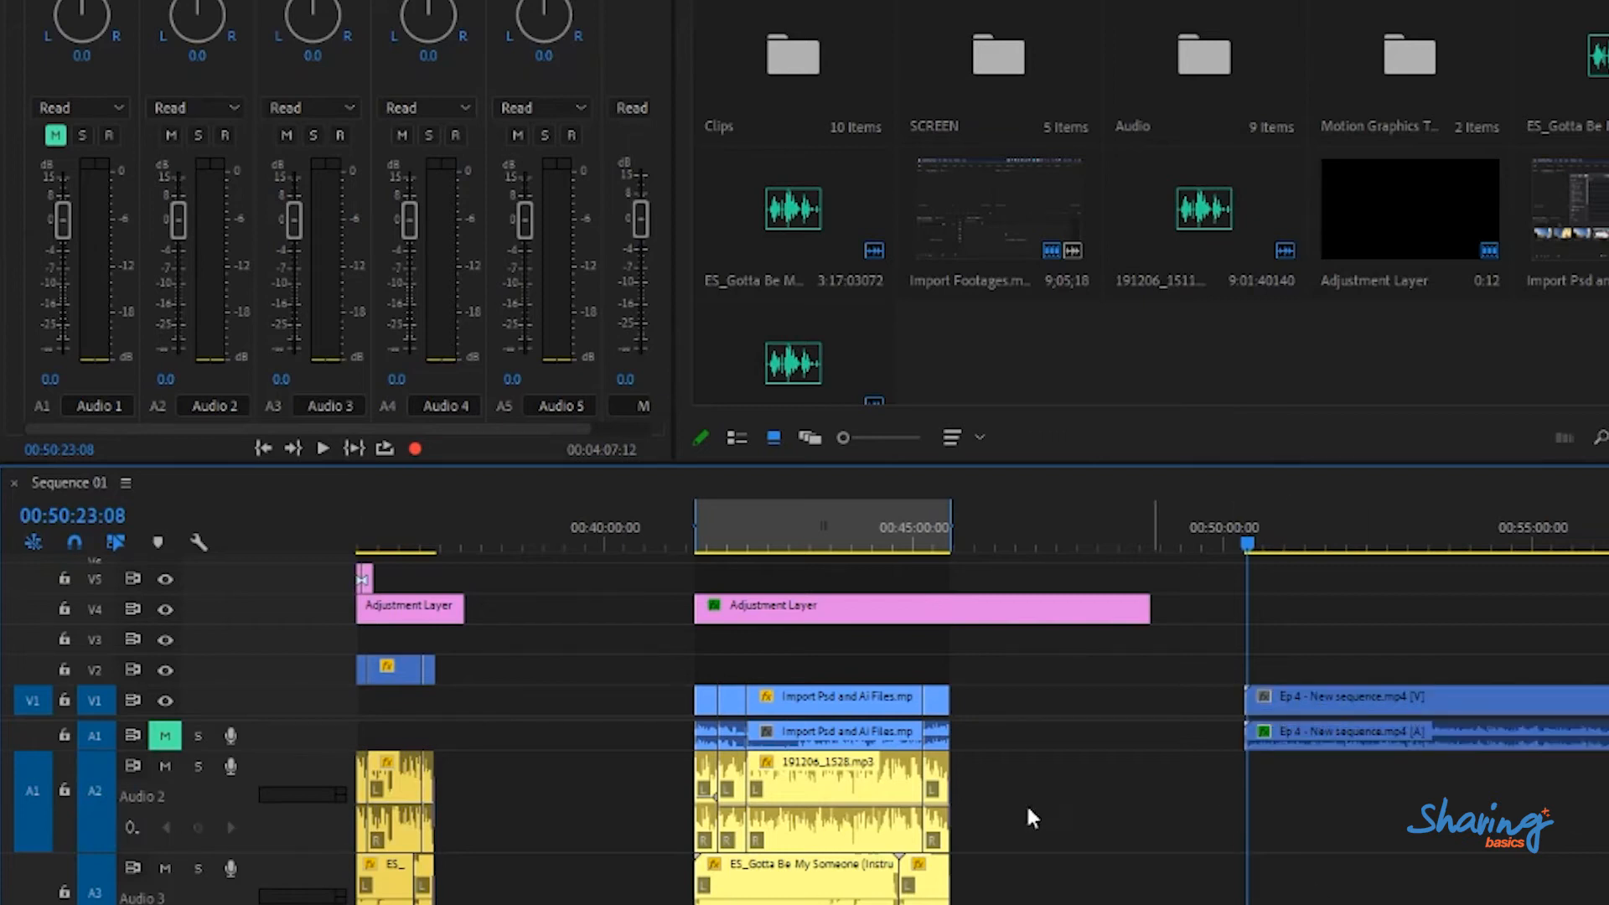
{"action": "left_click", "coordinate": [96, 794]}
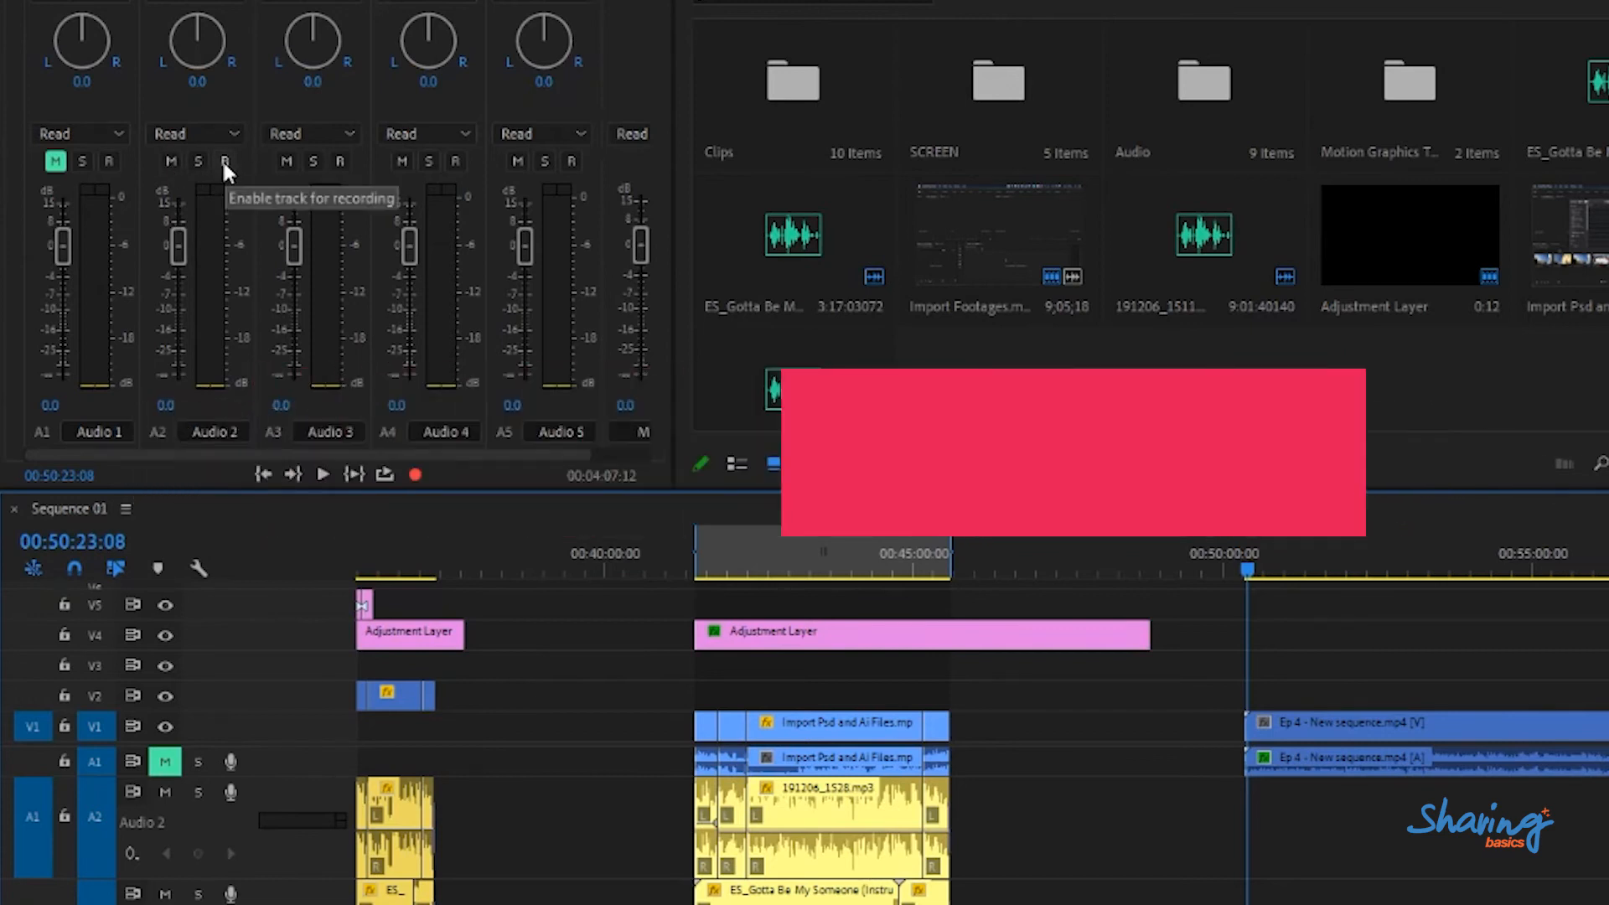
{"action": "left_click", "coordinate": [223, 162]}
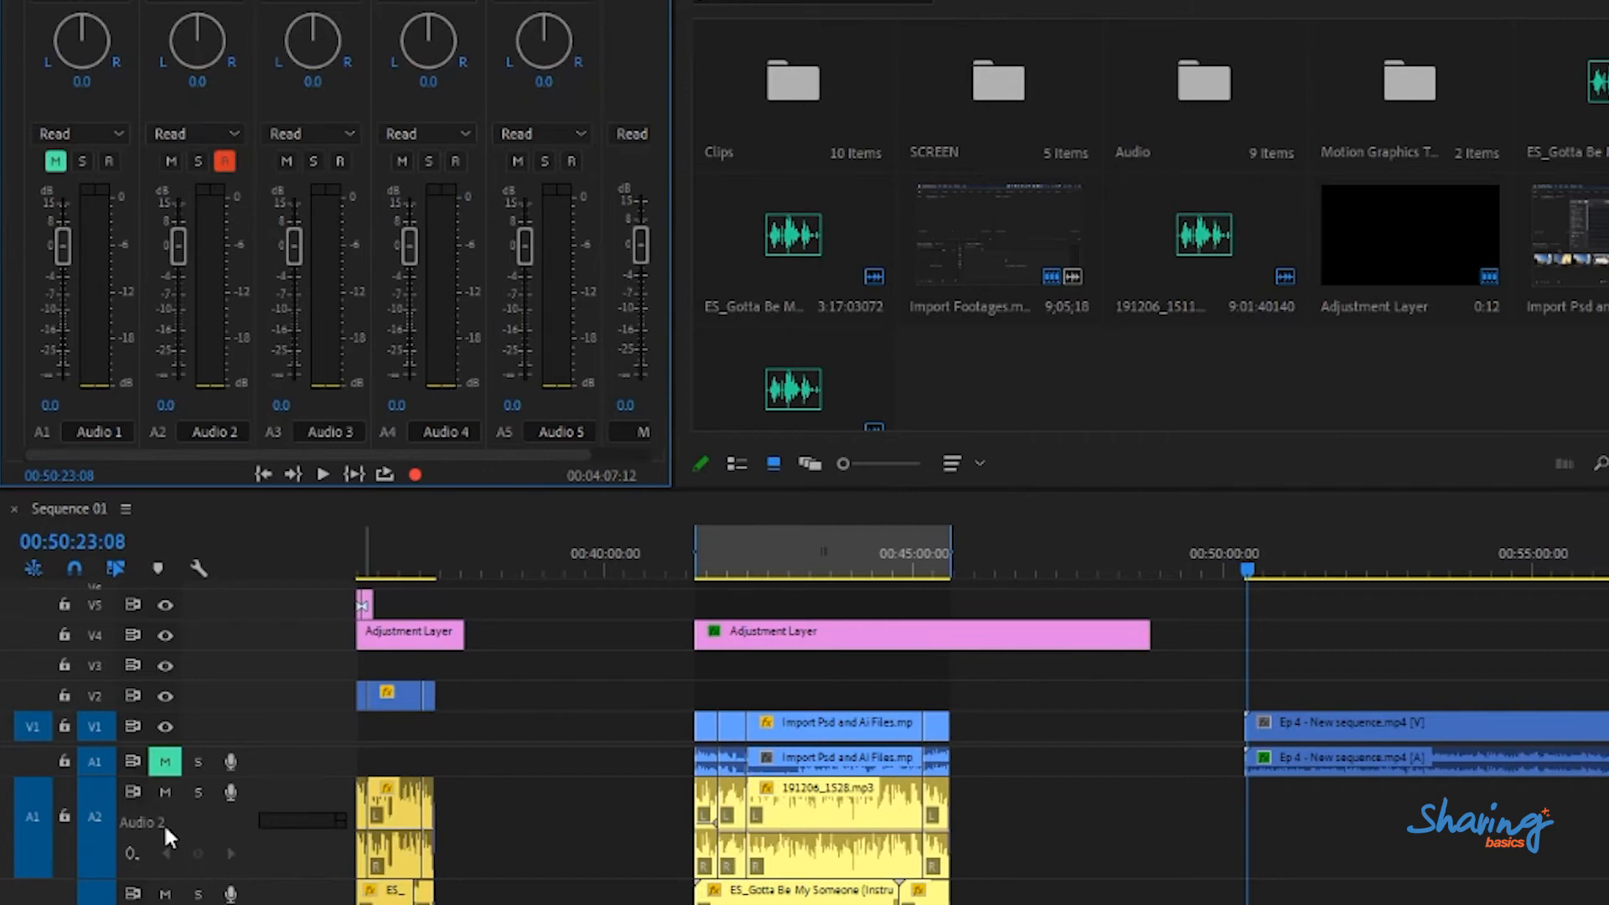
- Open the Voice-Over Record Settings of the Audio 2 track and set the recording name to "Record Suara lala"
{"action": "right_click", "coordinate": [186, 820]}
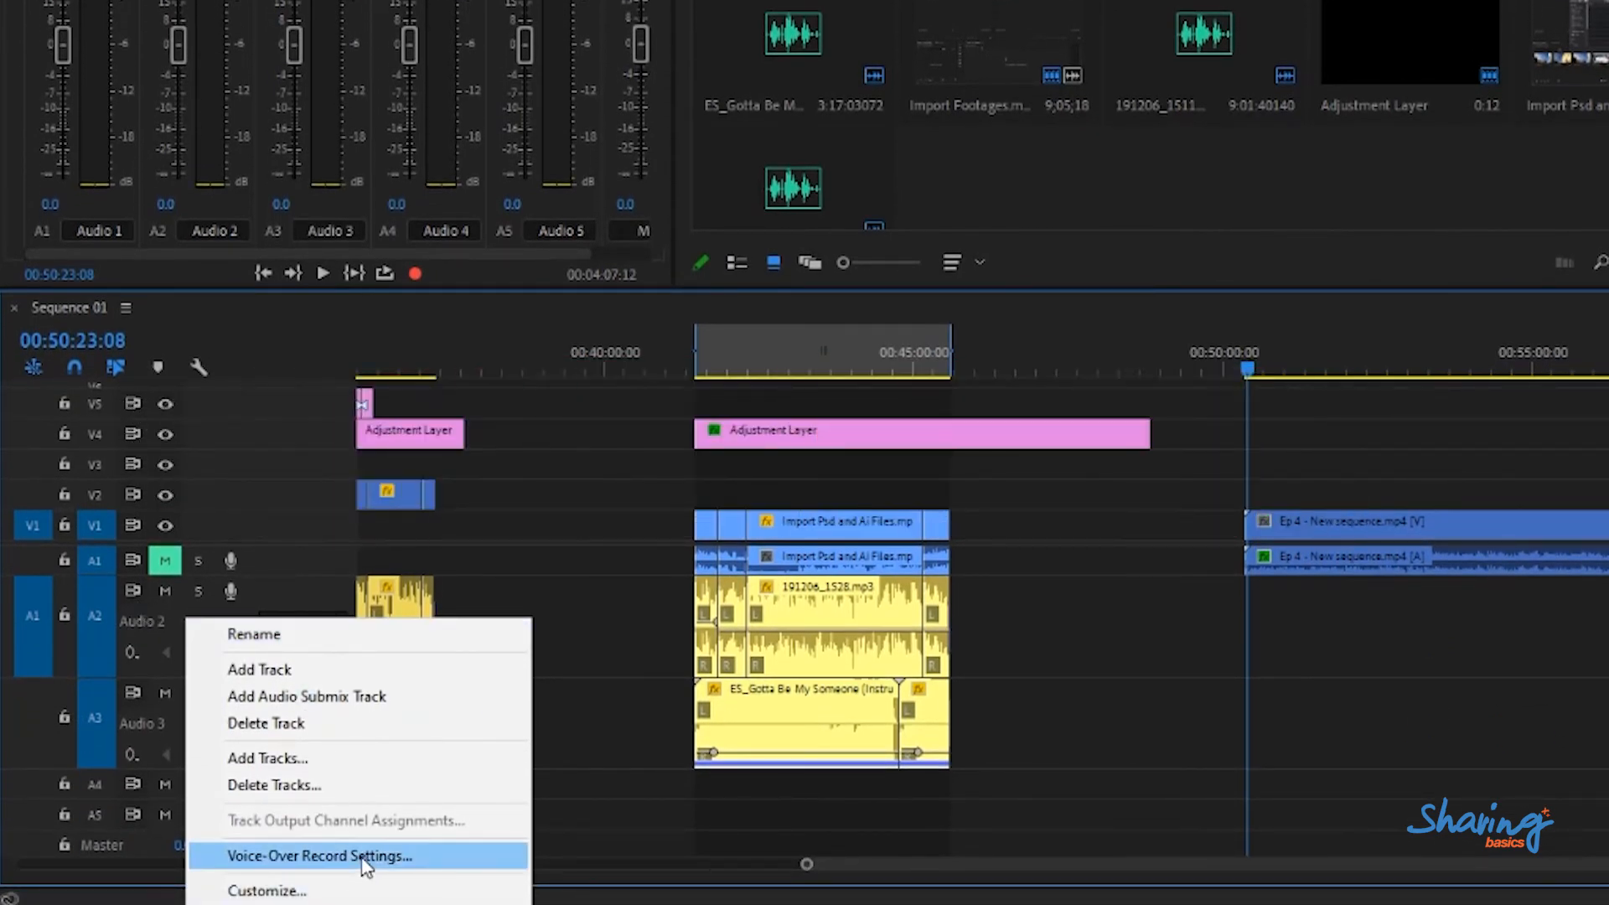
{"action": "left_click", "coordinate": [363, 856]}
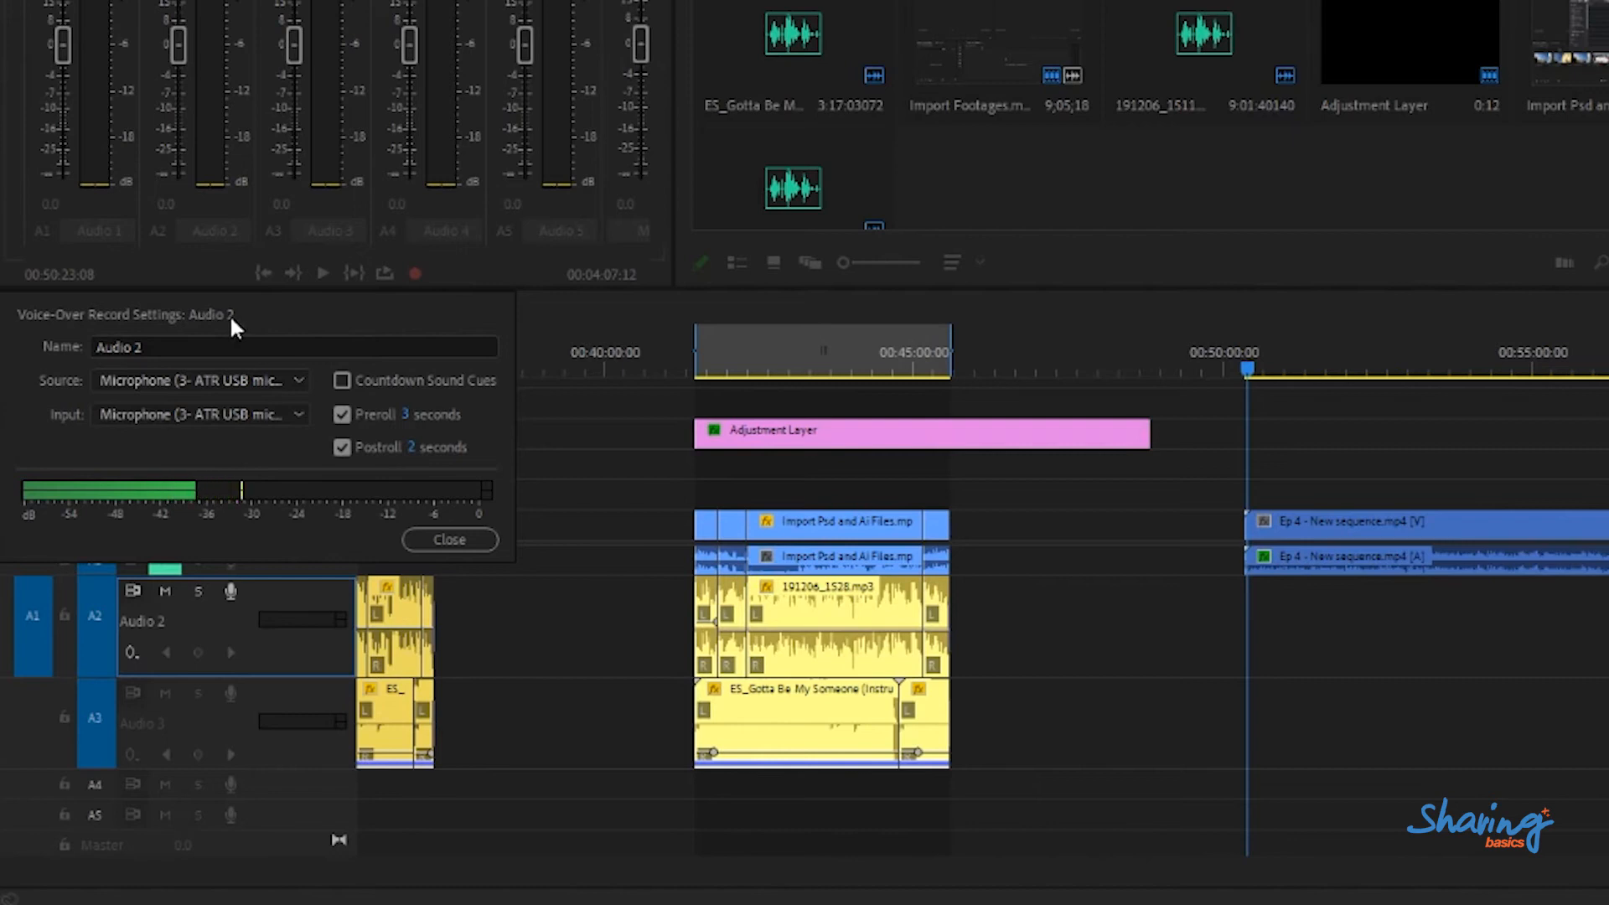
{"action": "left_click", "coordinate": [126, 346]}
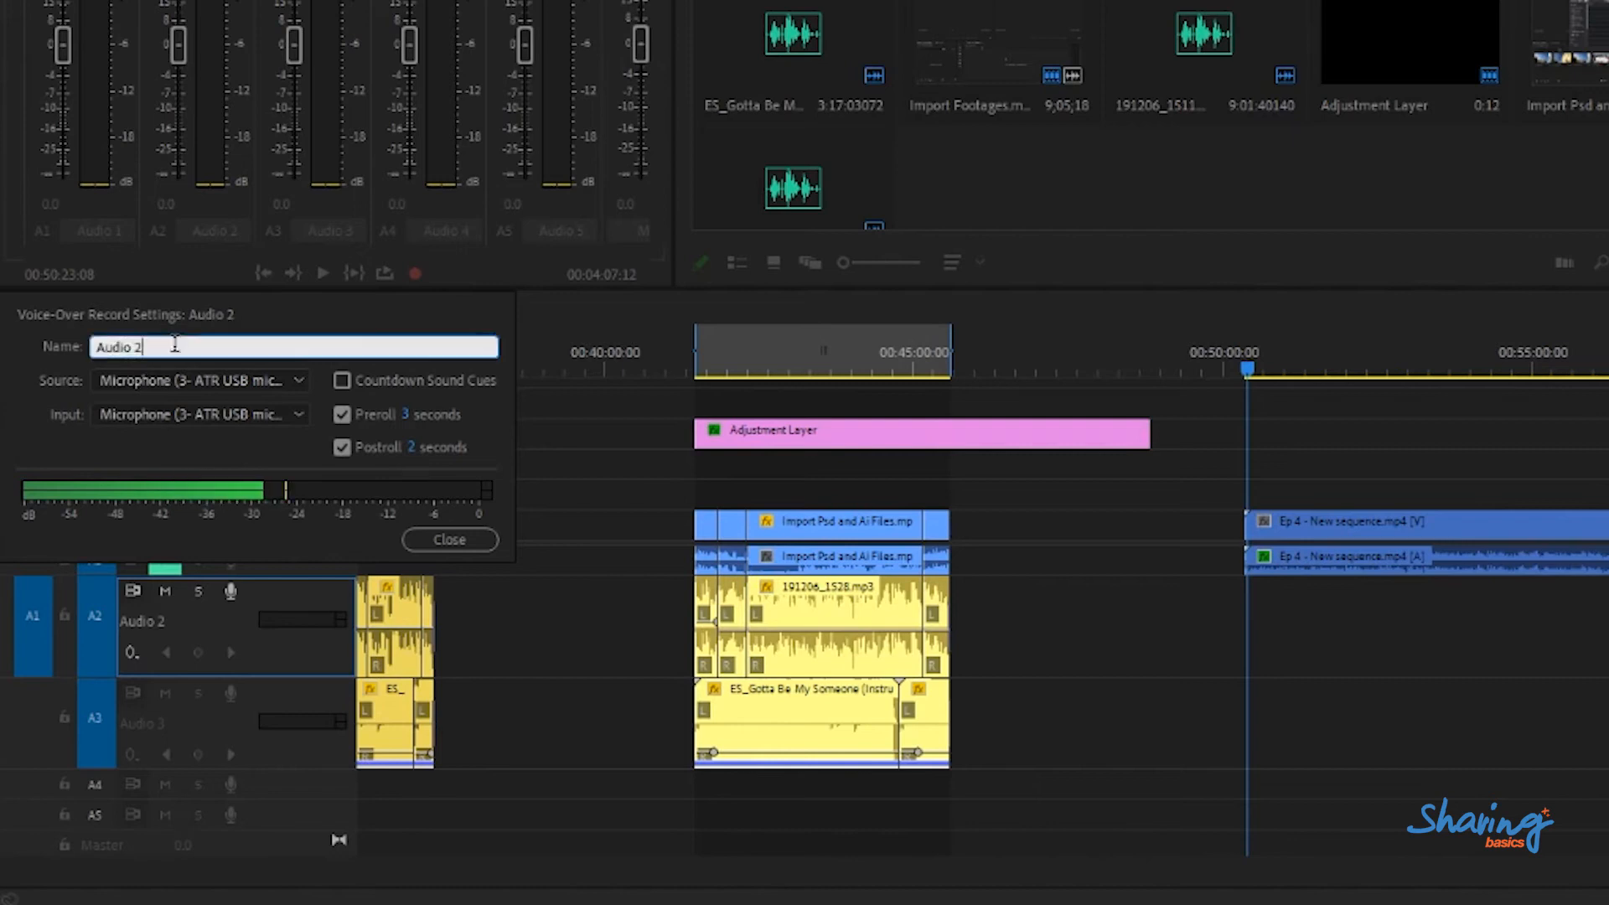
{"action": "key", "text": "BackSpace"}
{"action": "type", "text": "R"}
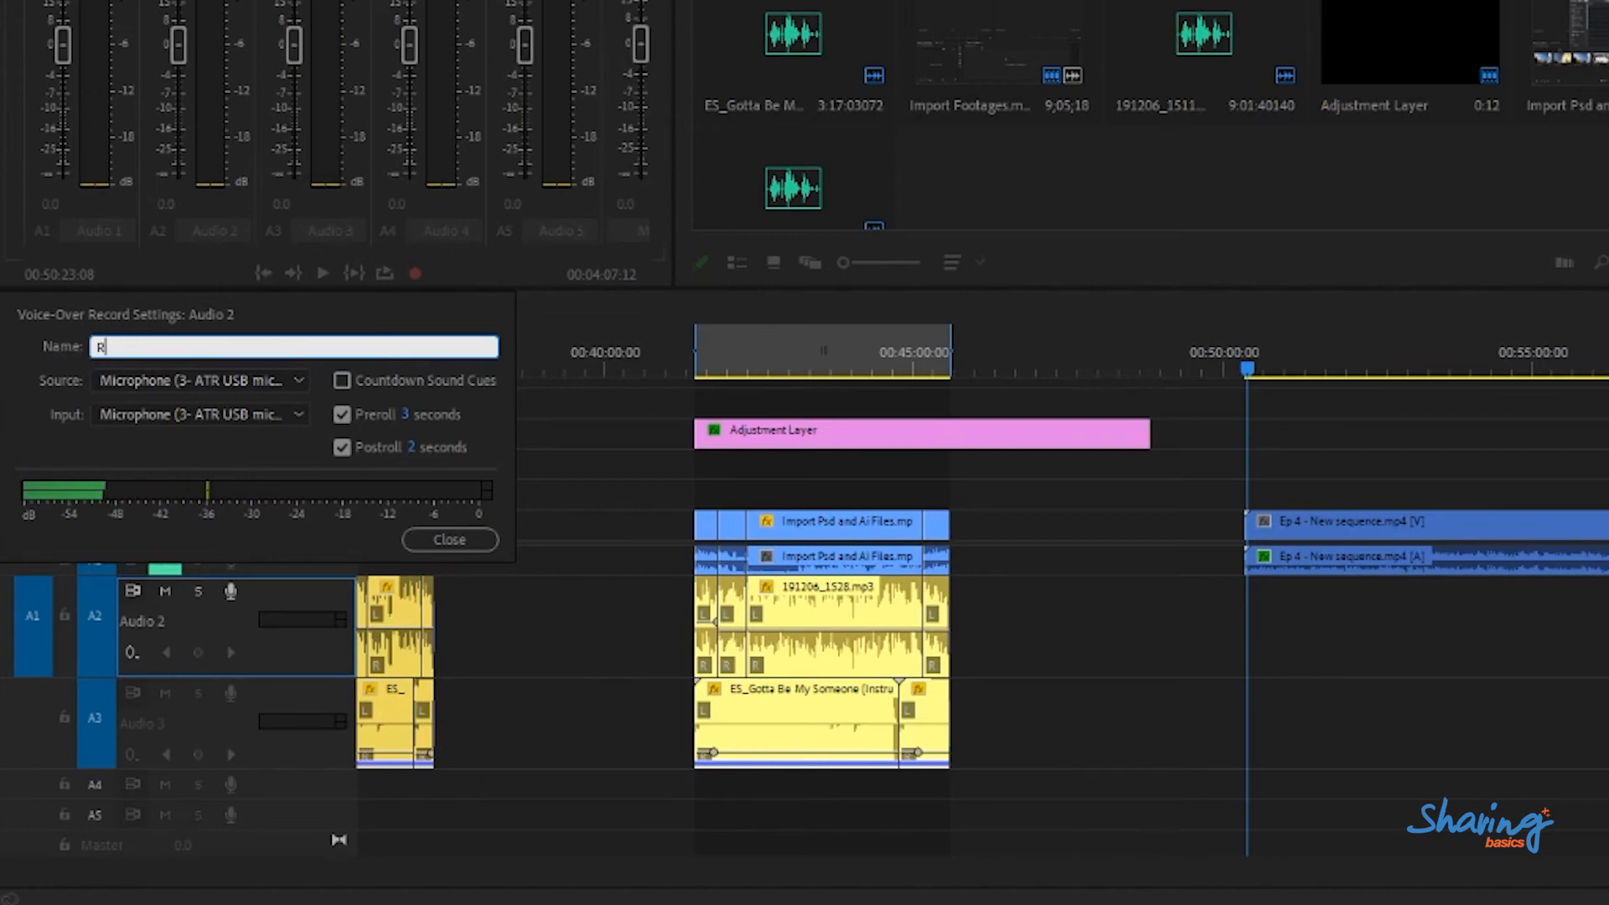
{"action": "type", "text": "ecord Suara lala"}
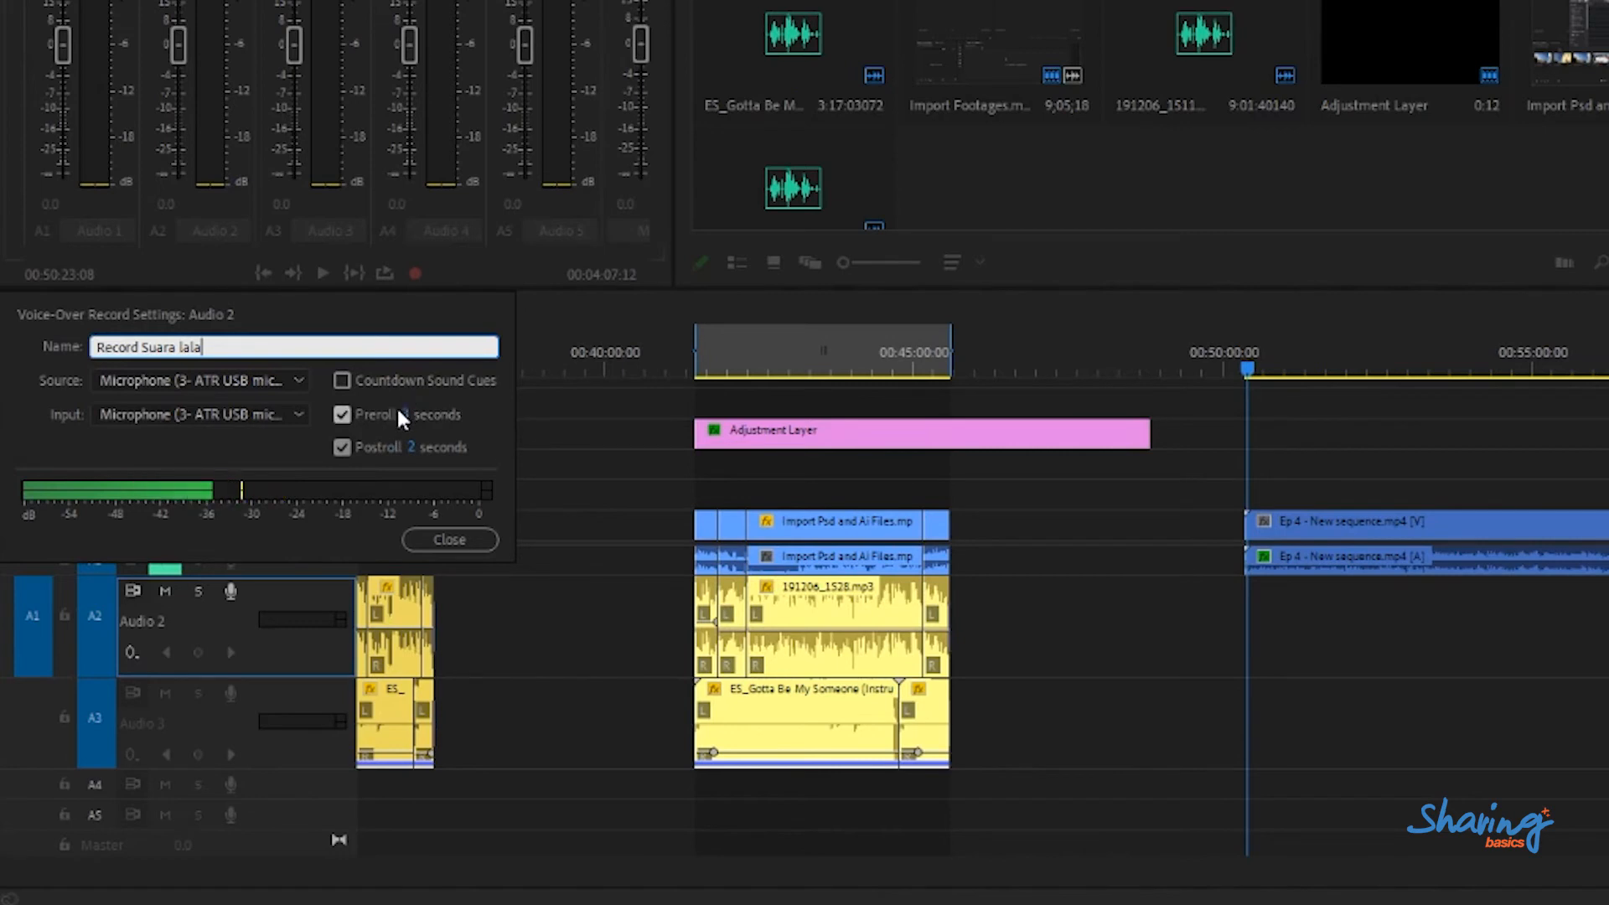
- Make sure Preroll is enabled in the Voice-Over Record Settings of Audio 2 and close the settings
{"action": "left_click", "coordinate": [341, 410]}
{"action": "left_click", "coordinate": [342, 413]}
{"action": "left_click_drag", "start_coordinate": [416, 457], "coordinate": [404, 454]}
{"action": "left_click", "coordinate": [450, 540]}
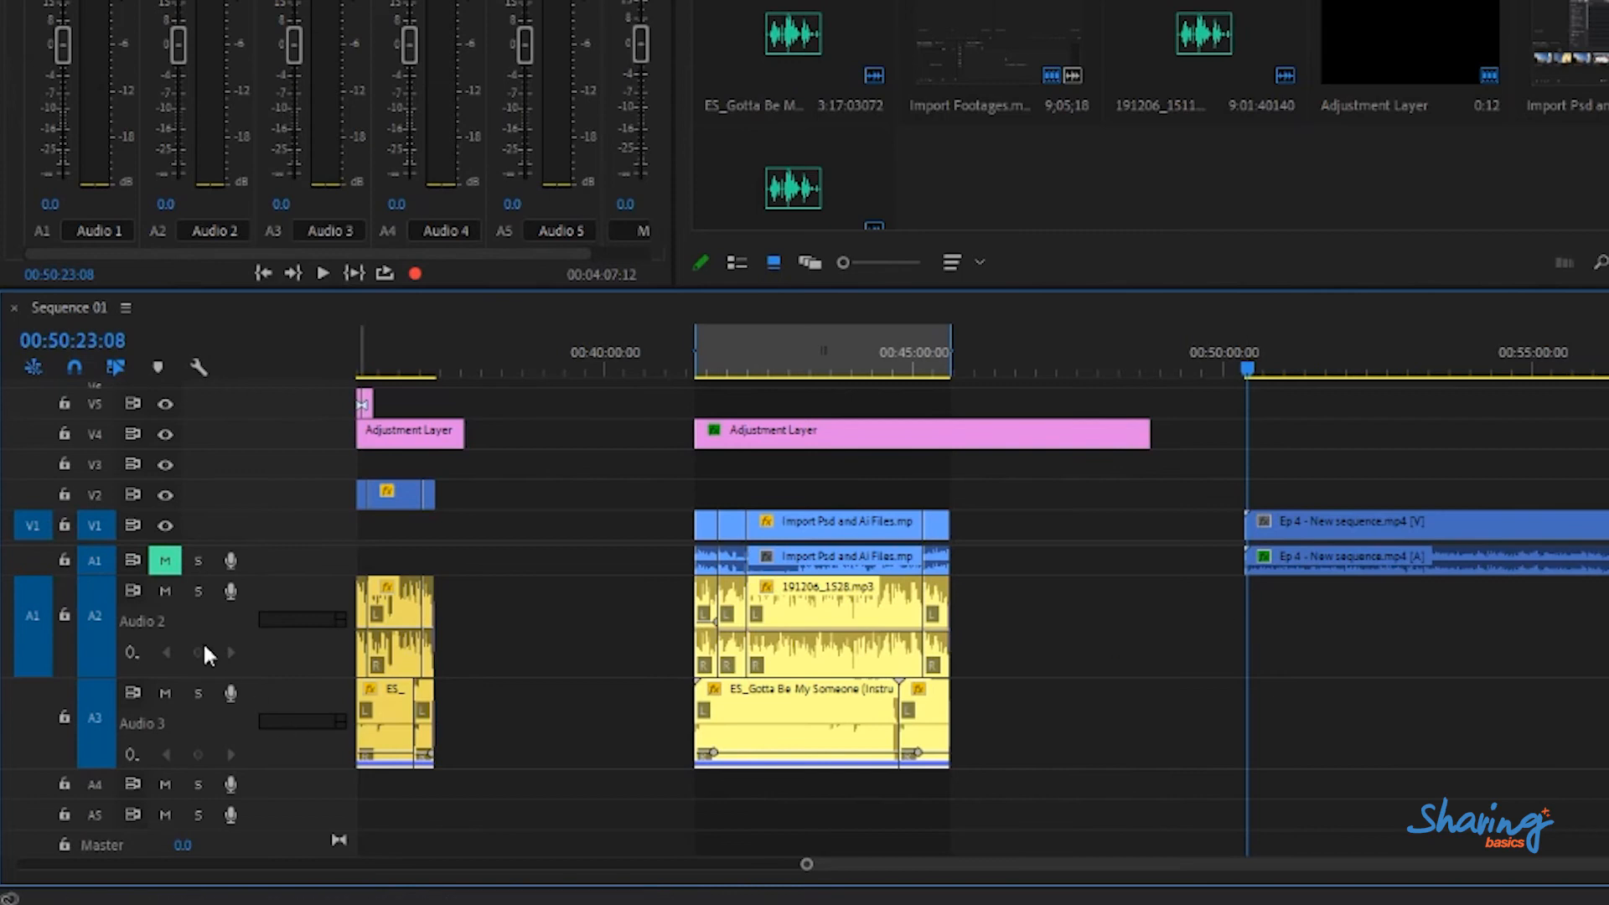
- Try to record a voice-over on the Audio 2 track from the start of the Ep 4 clip
{"action": "left_click", "coordinate": [230, 591]}
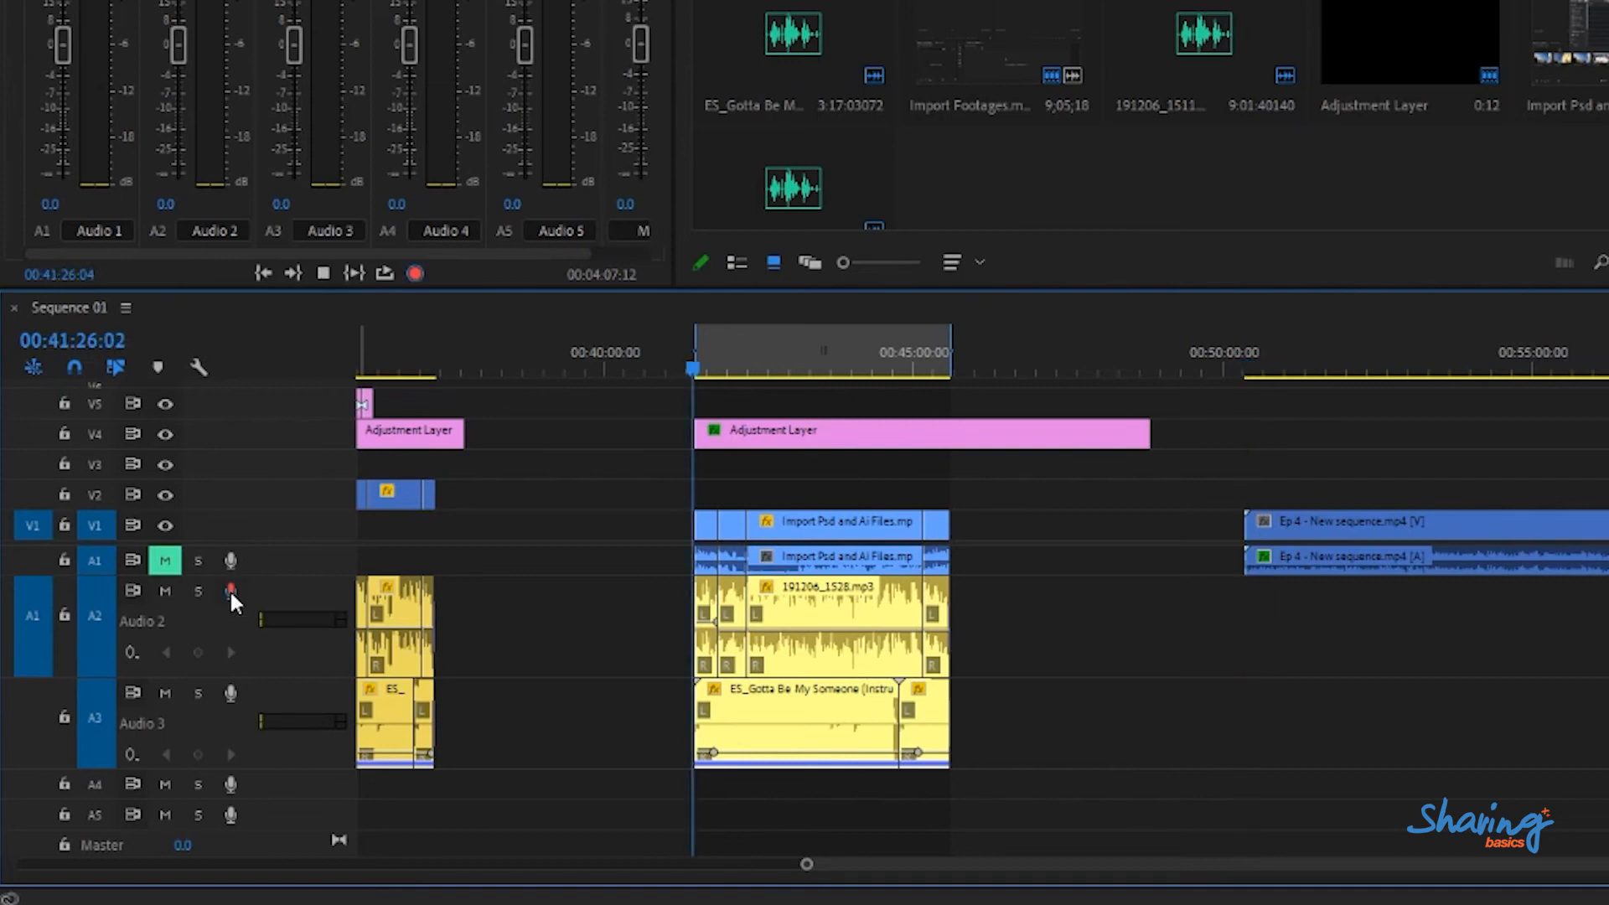
{"action": "left_click", "coordinate": [1245, 345]}
{"action": "left_click", "coordinate": [1249, 345]}
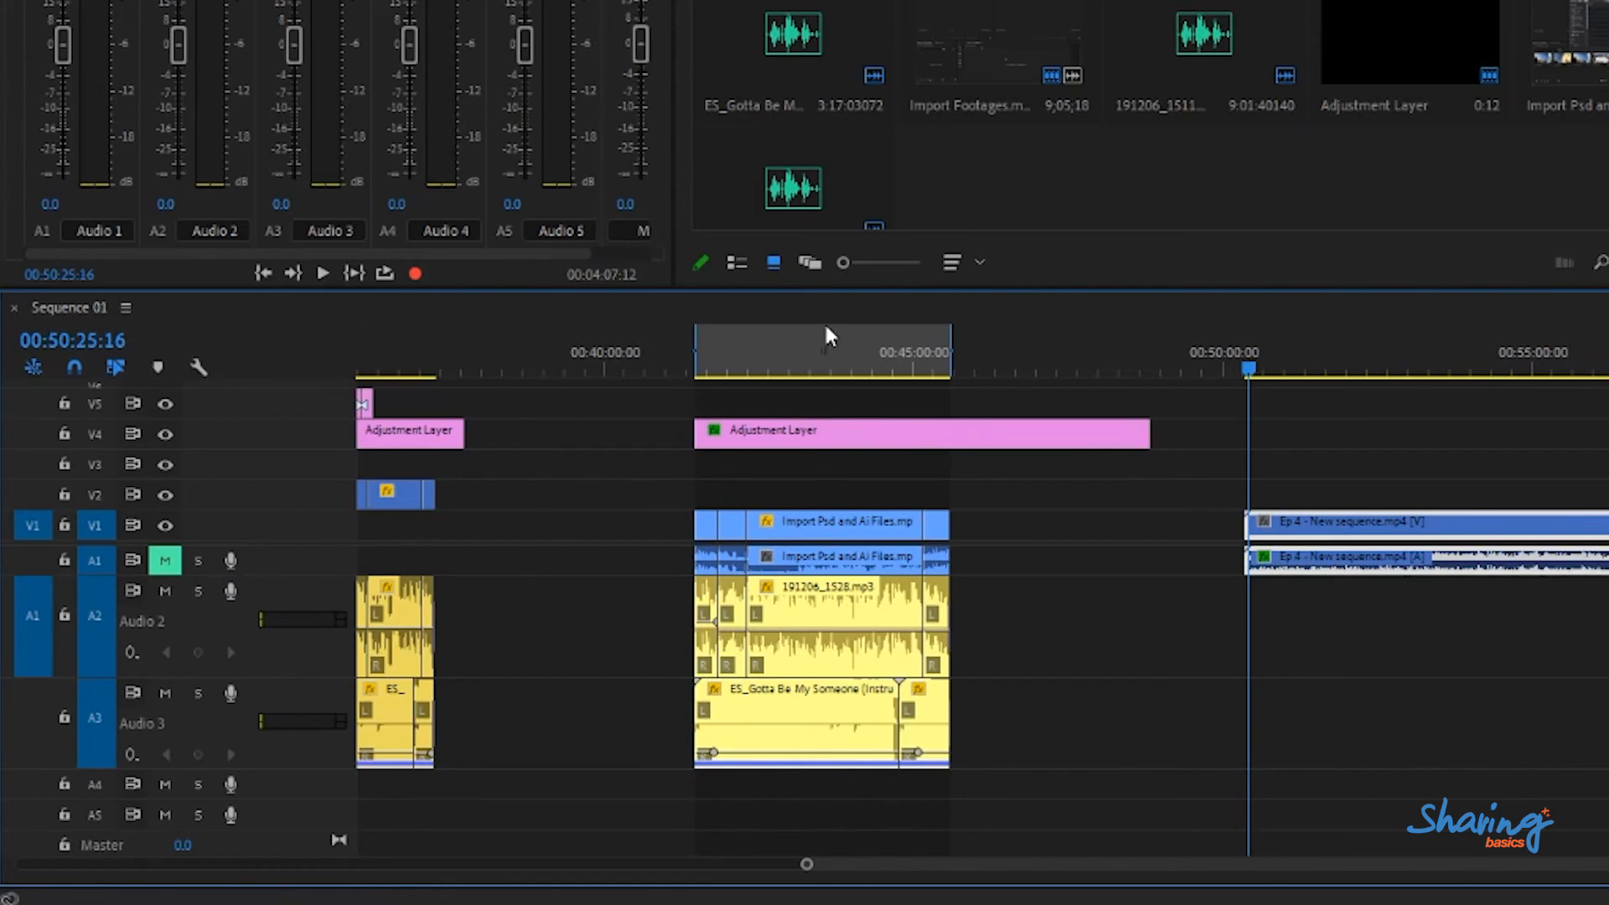
- Clear the In and Out points of Sequence 01
{"action": "right_click", "coordinate": [804, 346]}
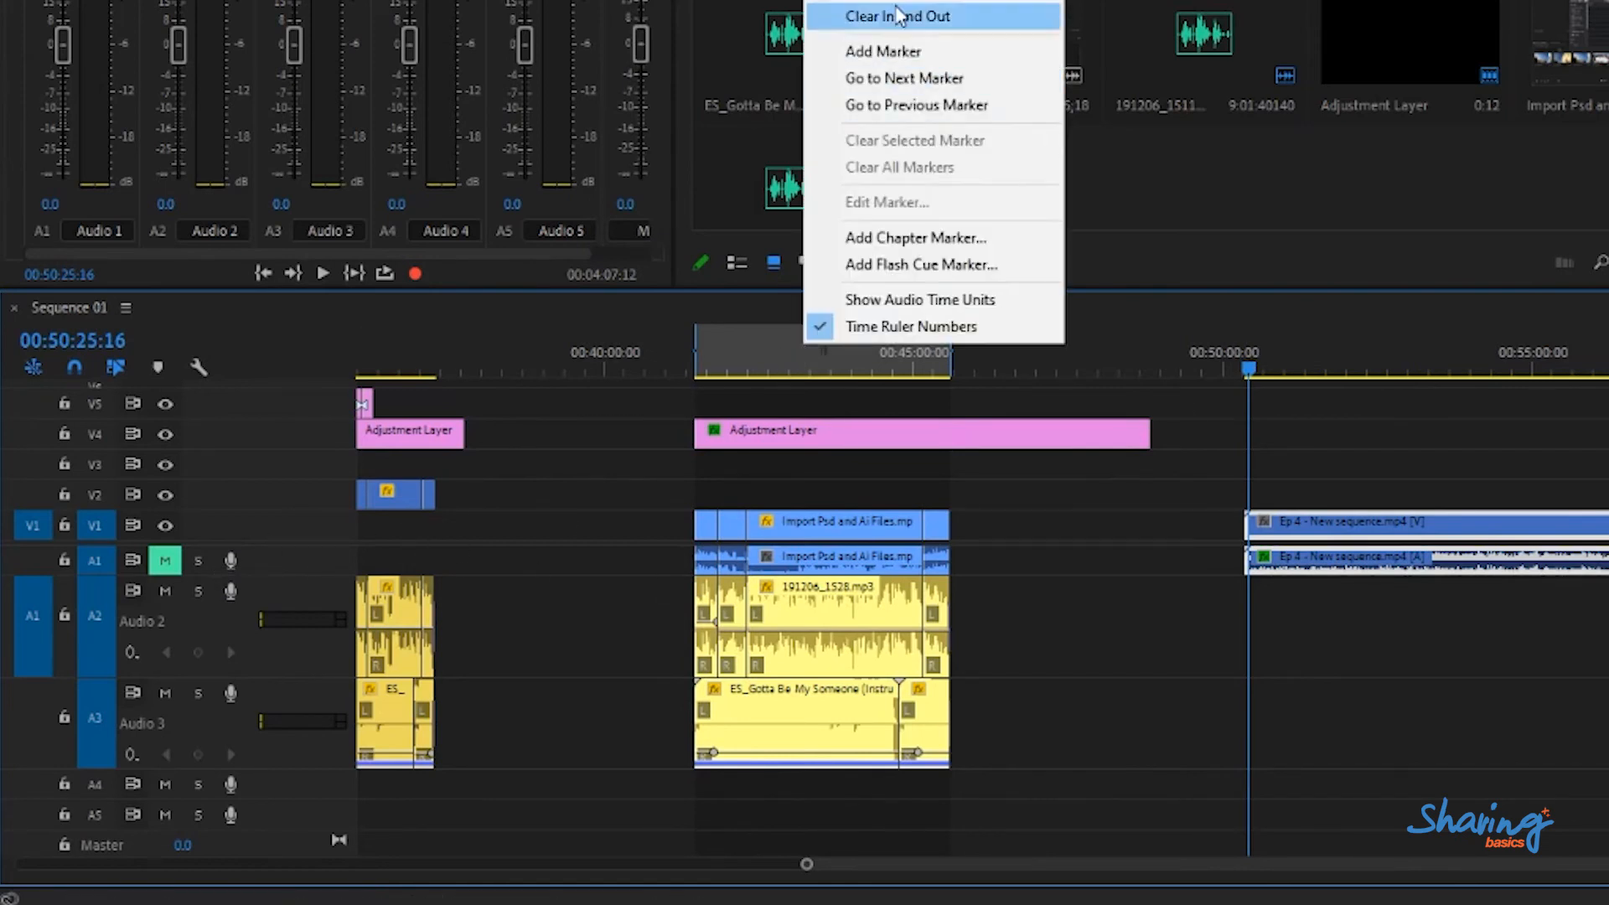
{"action": "left_click", "coordinate": [741, 367]}
{"action": "right_click", "coordinate": [867, 349]}
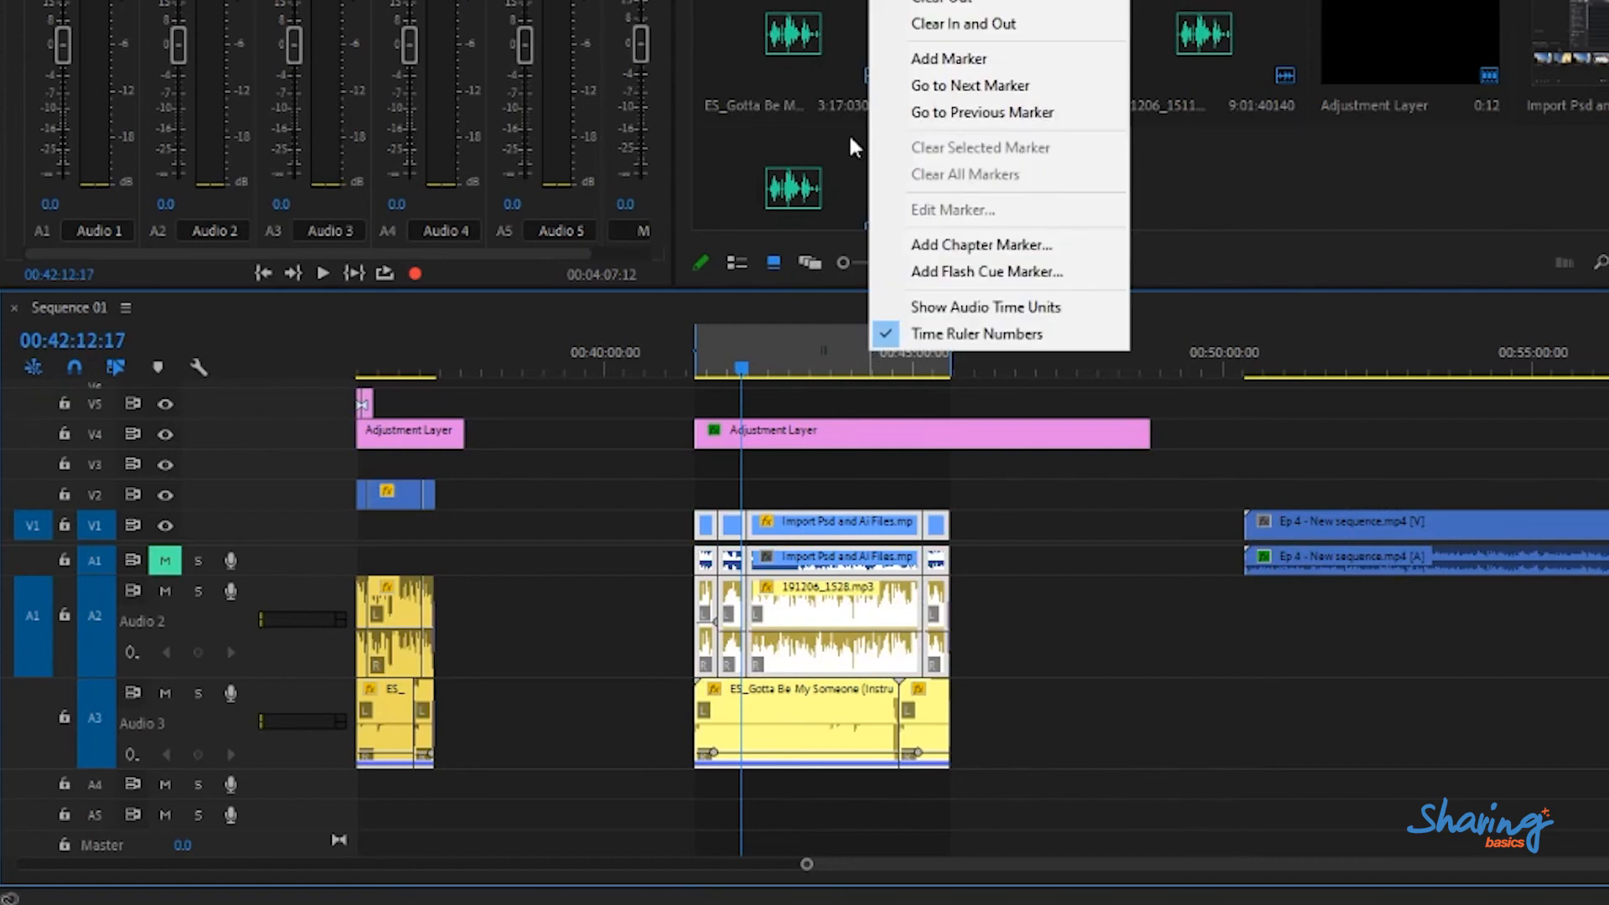
{"action": "left_click", "coordinate": [945, 25]}
- Record a short voice-over on the Audio 2 track in the empty stretch starting at about 00:47:15
{"action": "left_click", "coordinate": [1150, 338]}
{"action": "left_click", "coordinate": [1216, 335]}
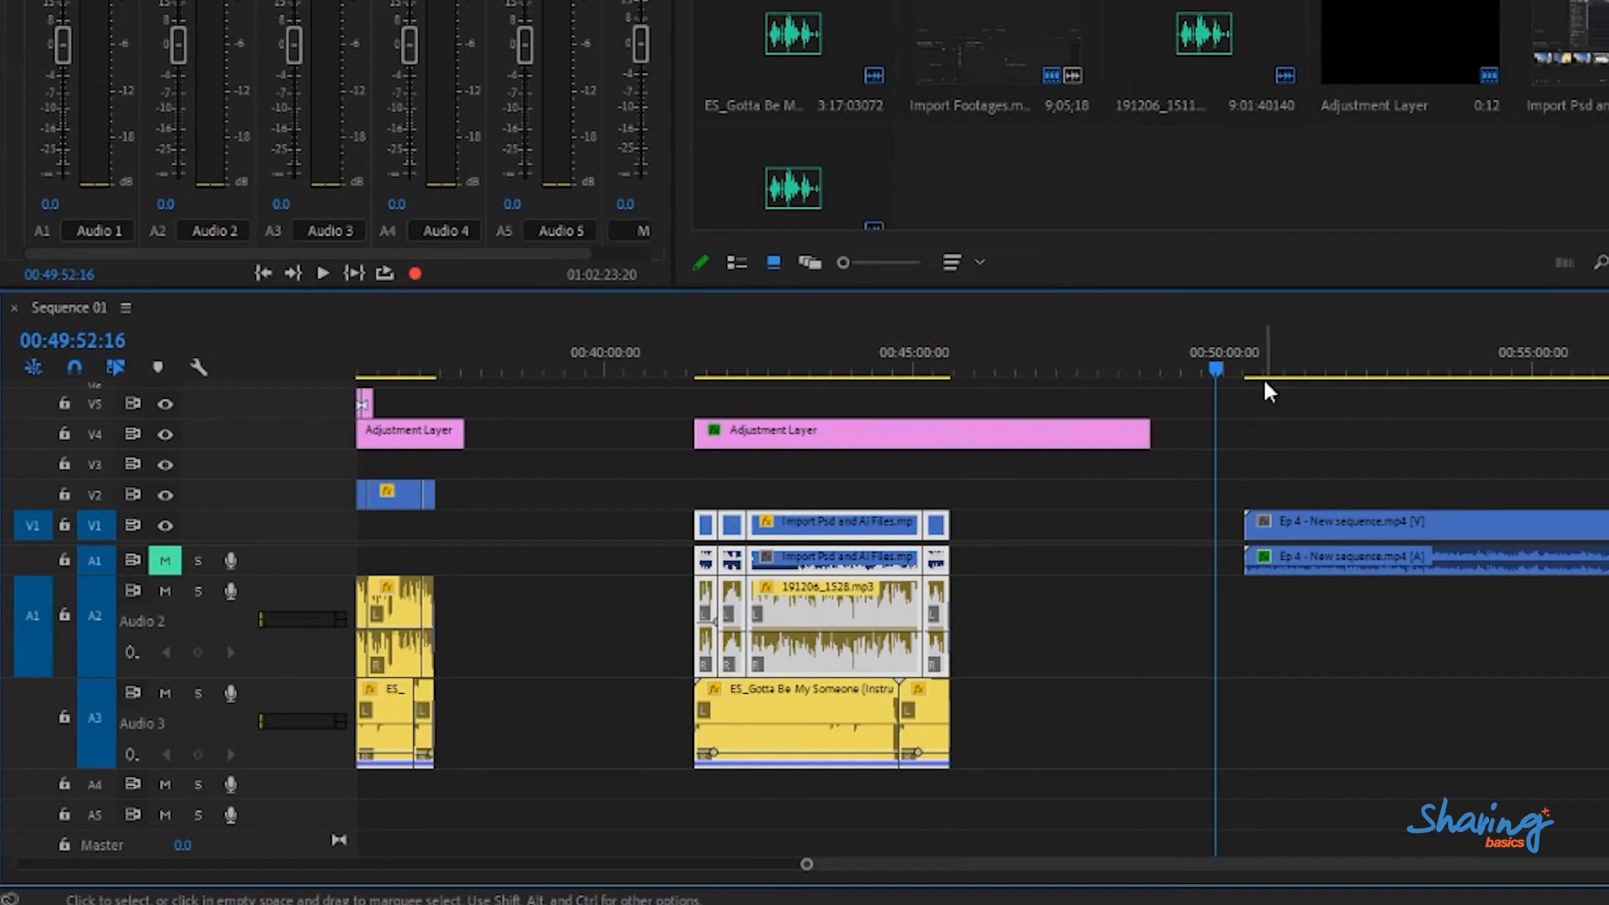
{"action": "left_click_drag", "start_coordinate": [1221, 360], "coordinate": [1053, 340]}
{"action": "left_click", "coordinate": [231, 591]}
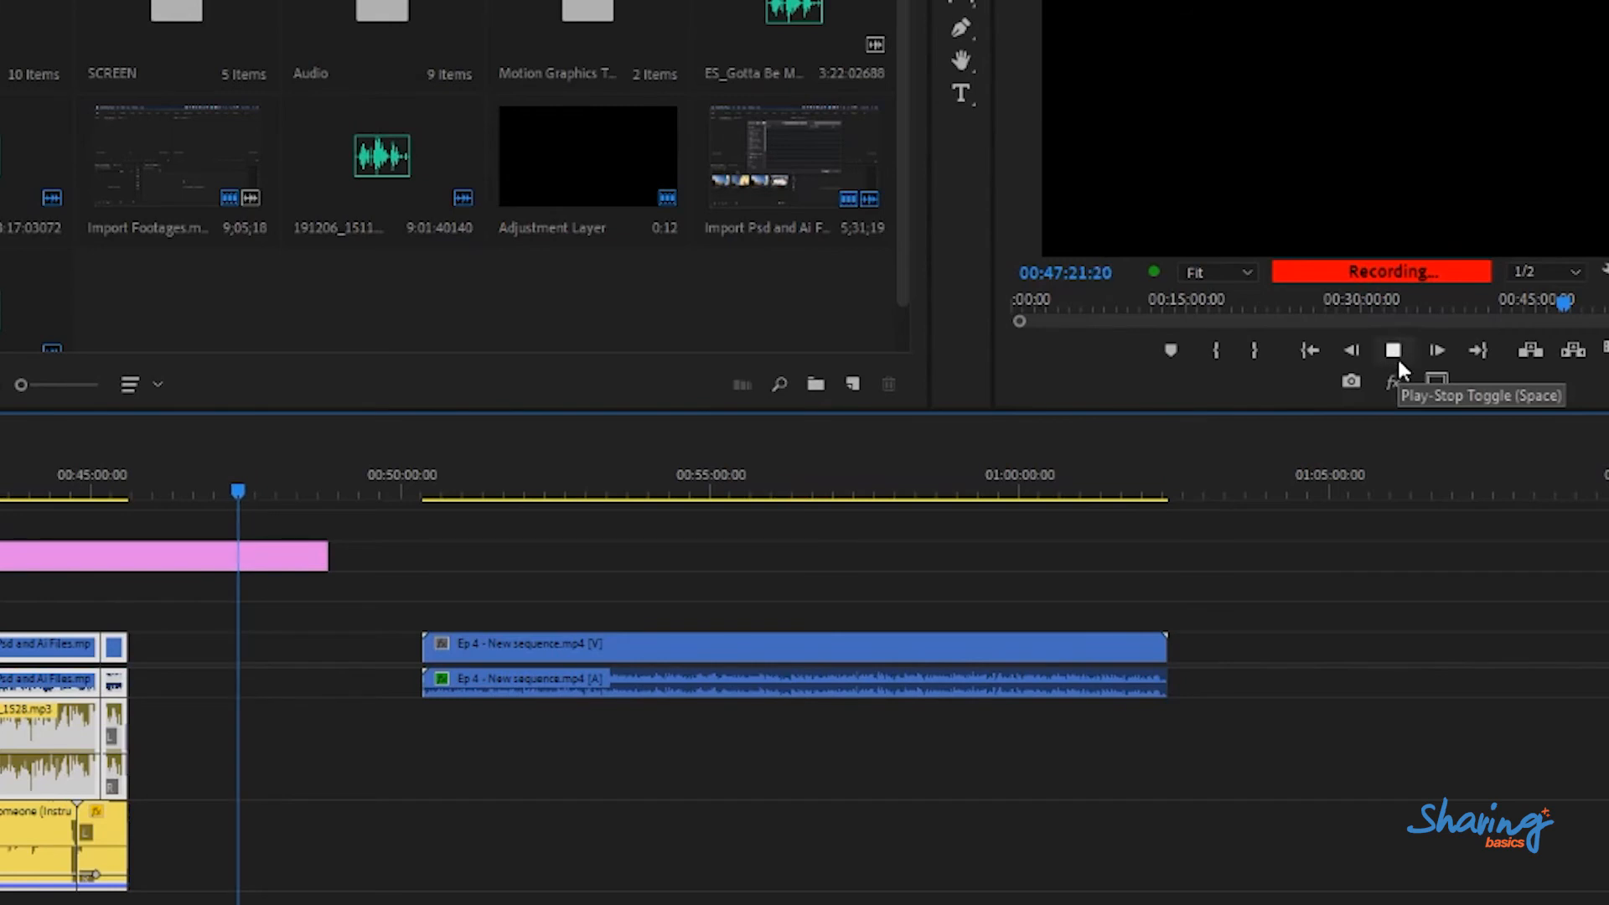
{"action": "key", "text": "space"}
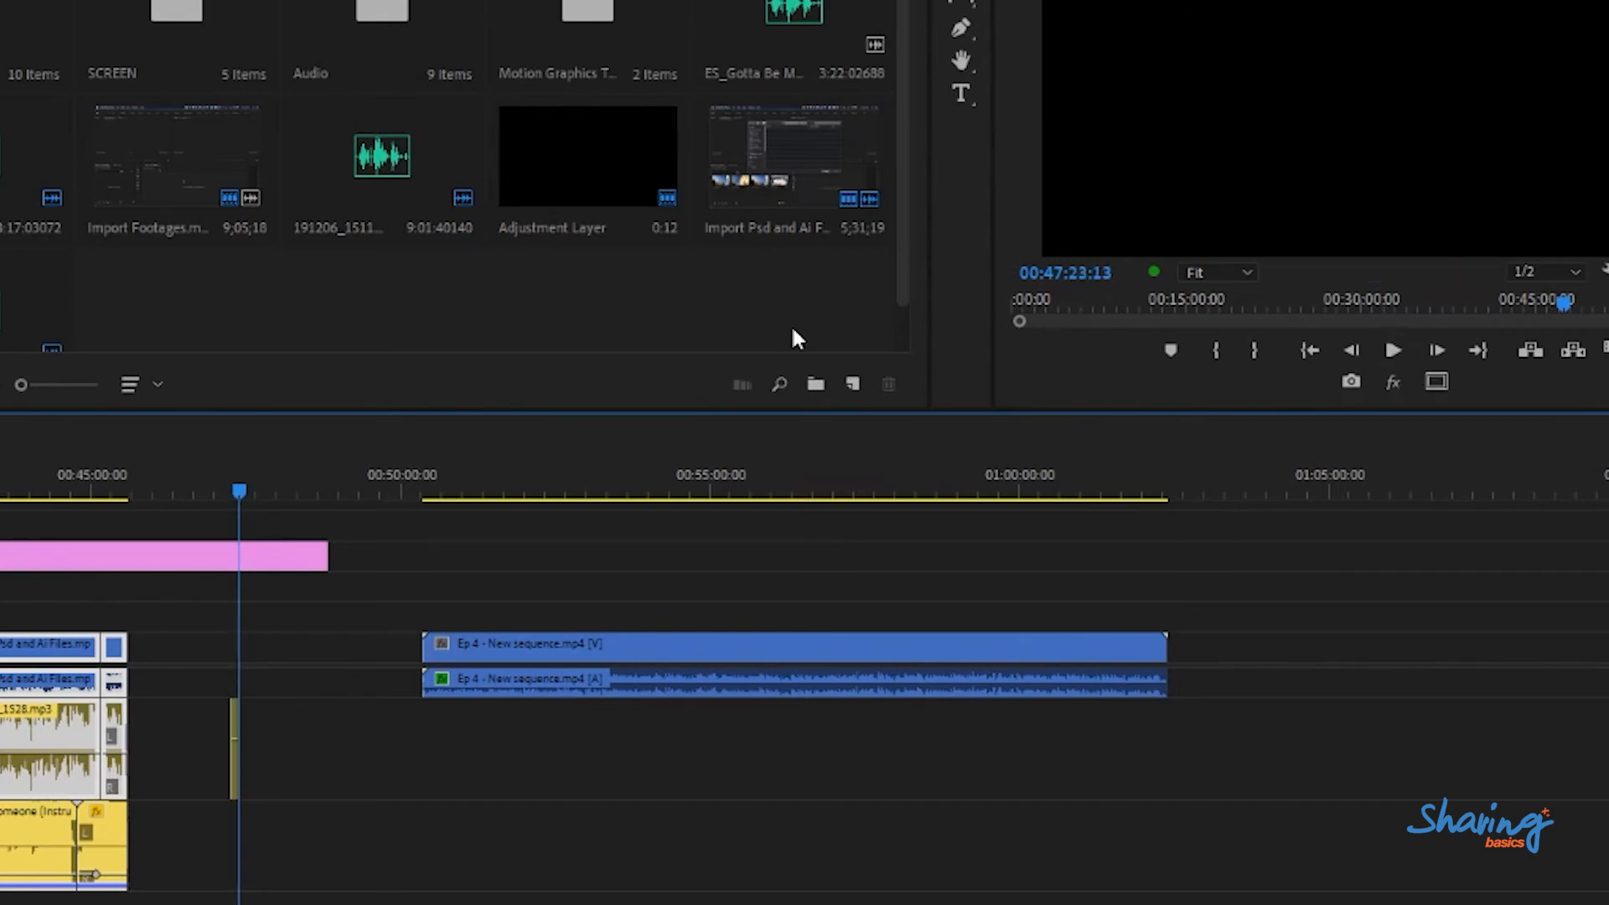
- Examine the newly recorded voice-over clip and its waveform on the Audio 2 track
{"action": "left_click", "coordinate": [244, 475]}
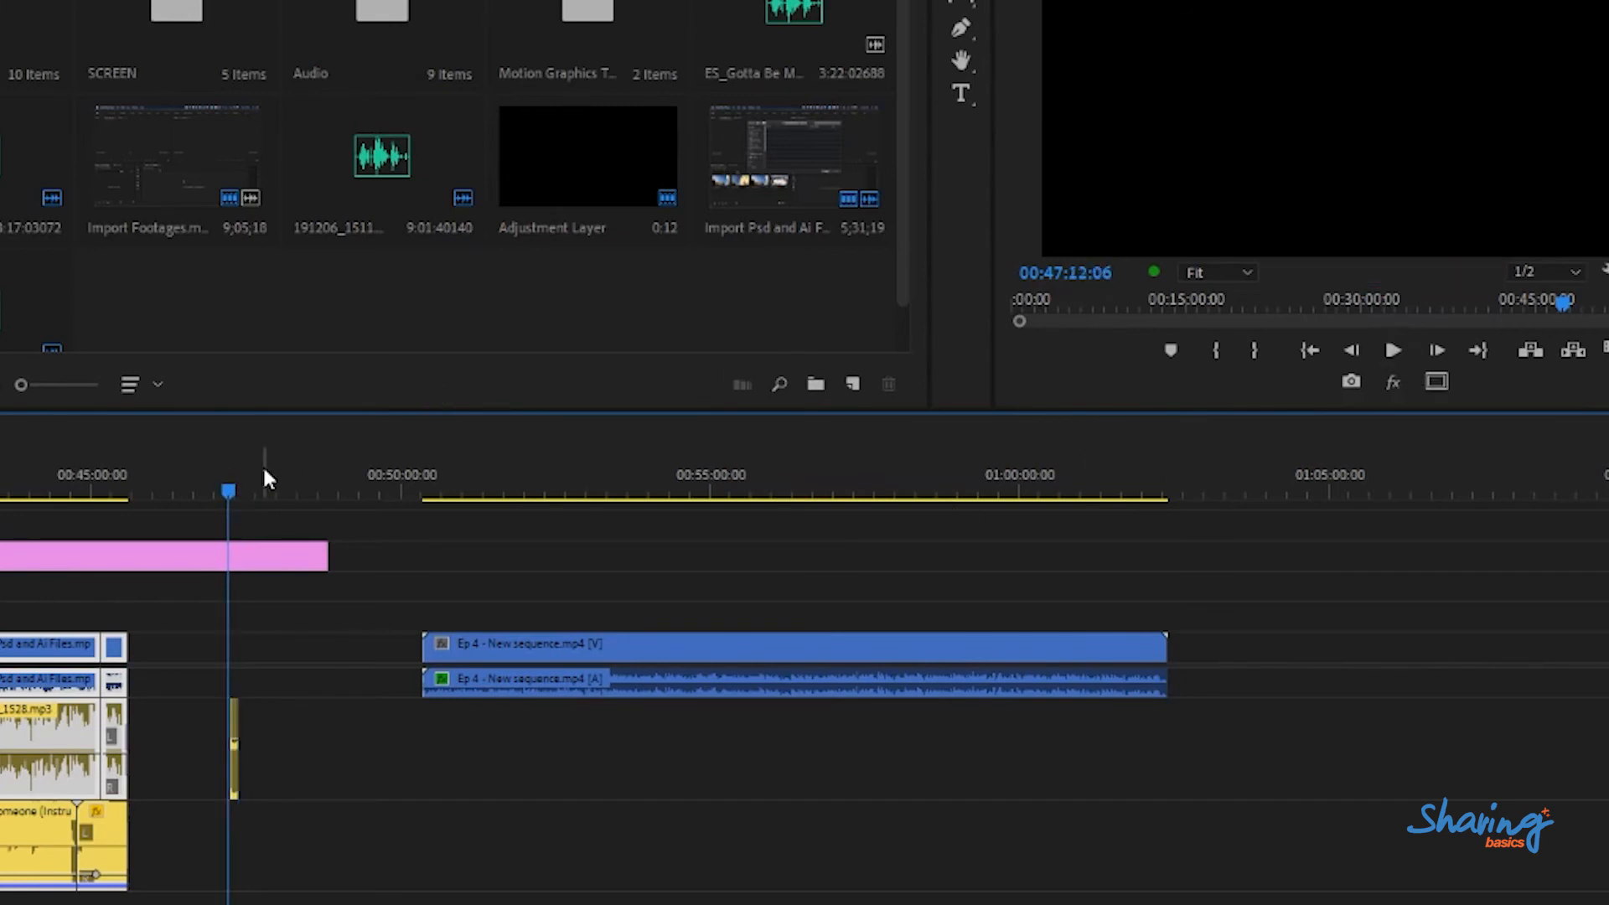
{"action": "key", "text": "equal"}
{"action": "key", "text": "equal"}
{"action": "key", "text": "equal"}
{"action": "key", "text": "equal"}
{"action": "scroll", "coordinate": [753, 744], "scroll_direction": "right", "scroll_amount": 3}
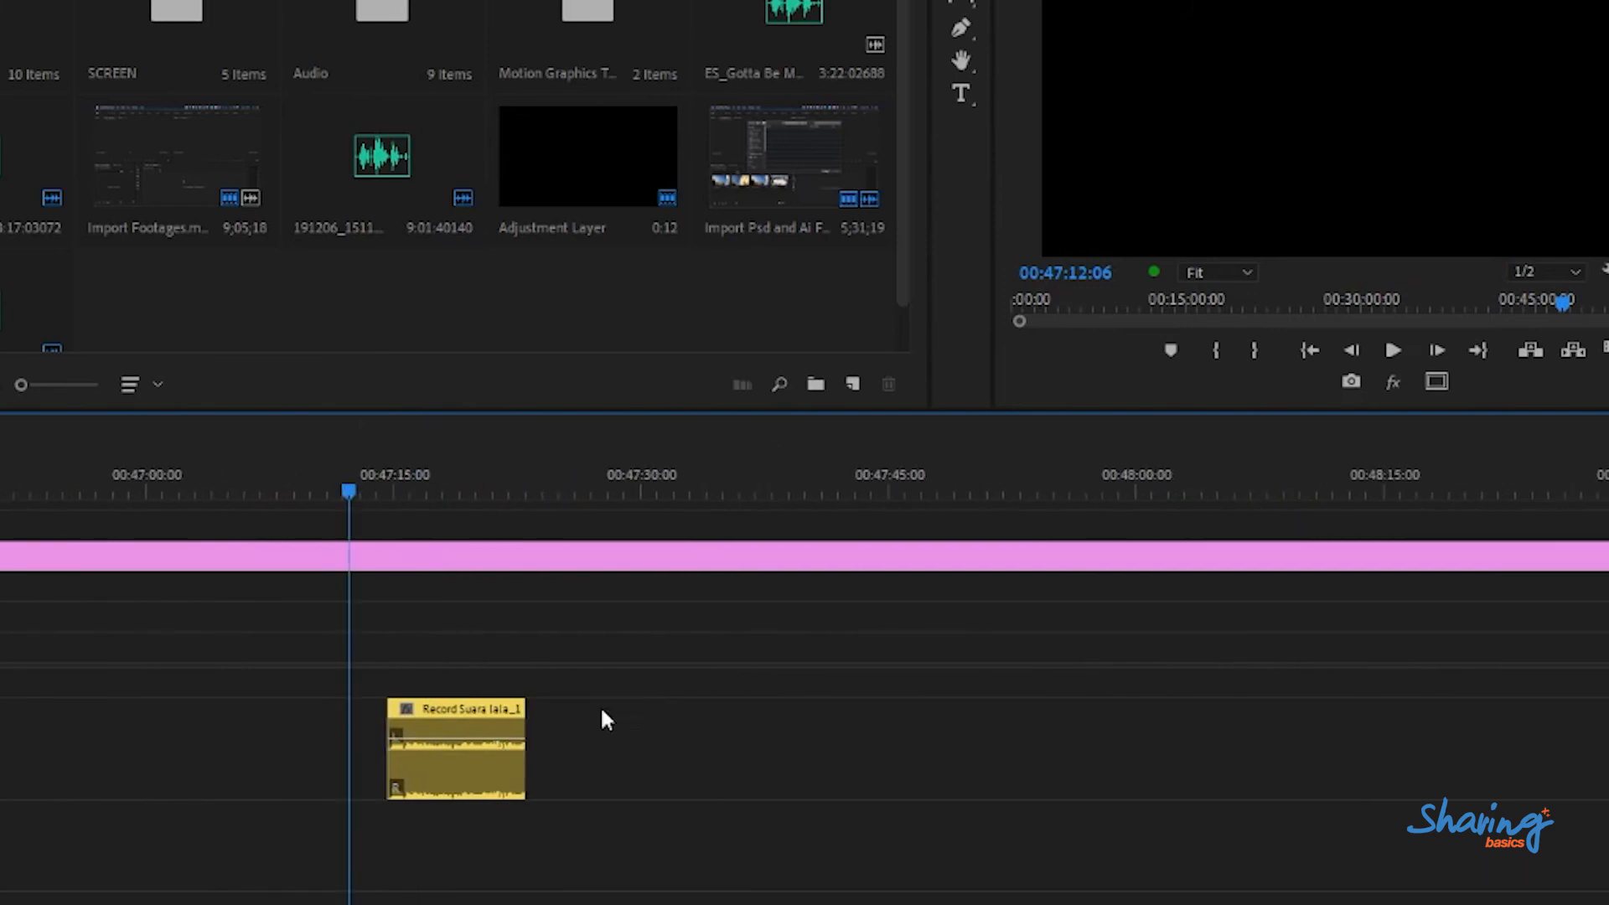
{"action": "key", "text": "minus"}
{"action": "key", "text": "minus"}
{"action": "key", "text": "minus"}
{"action": "key", "text": "minus"}
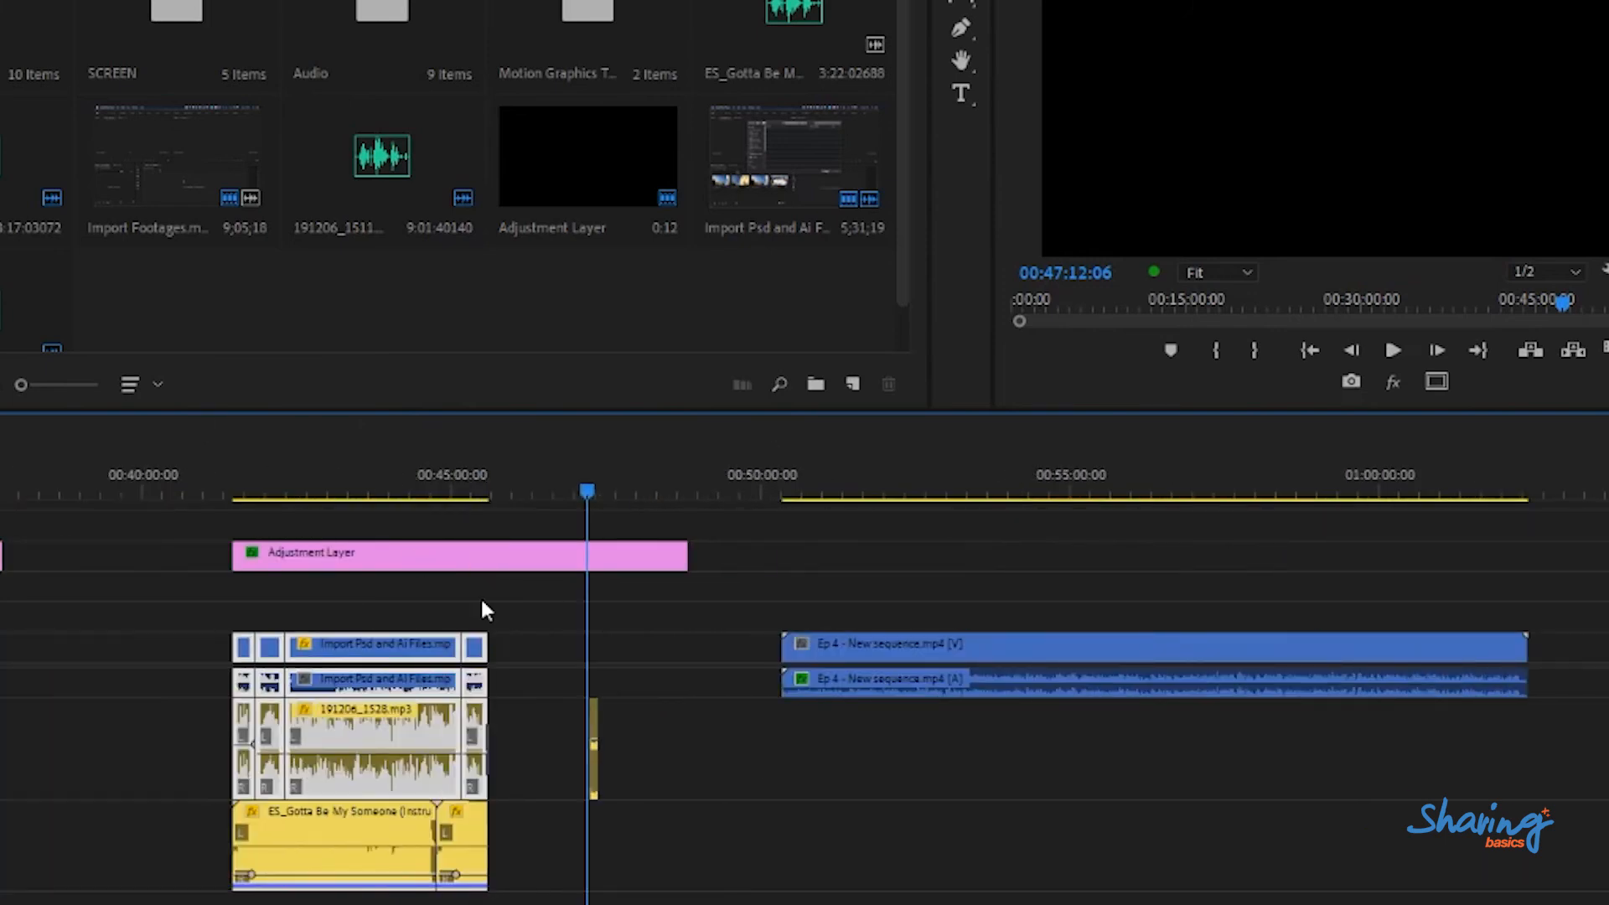
- Increase the height of video track V1 and place the playhead at 00:50:23:11, near the start of the Ep 4 clip
{"action": "left_click_drag", "start_coordinate": [587, 485], "coordinate": [564, 515]}
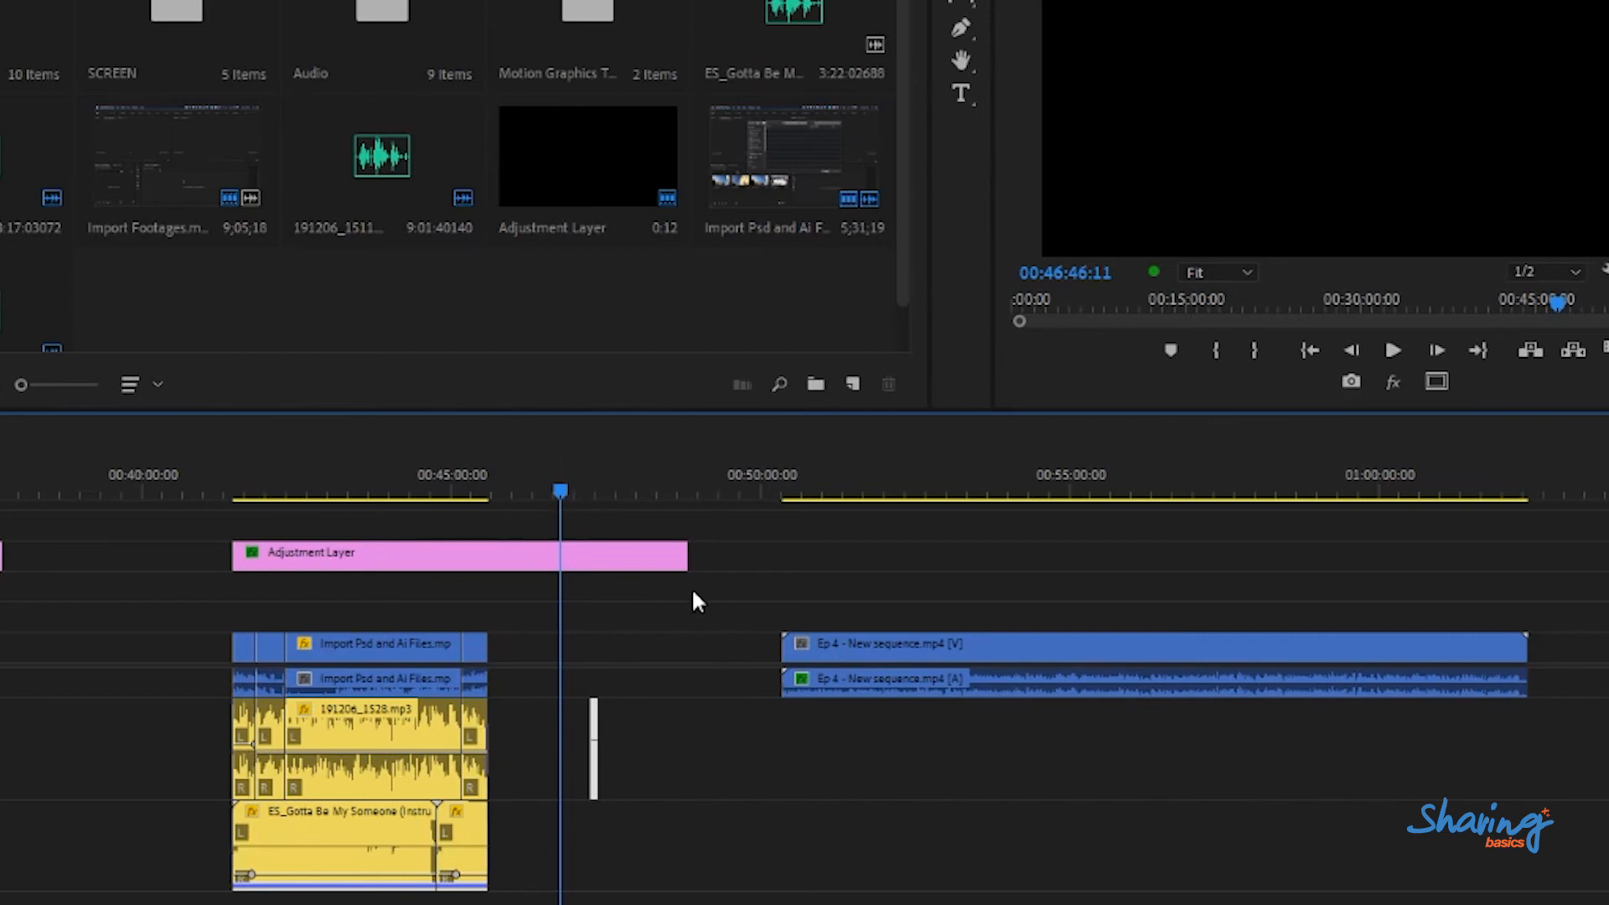
{"action": "left_click", "coordinate": [729, 488]}
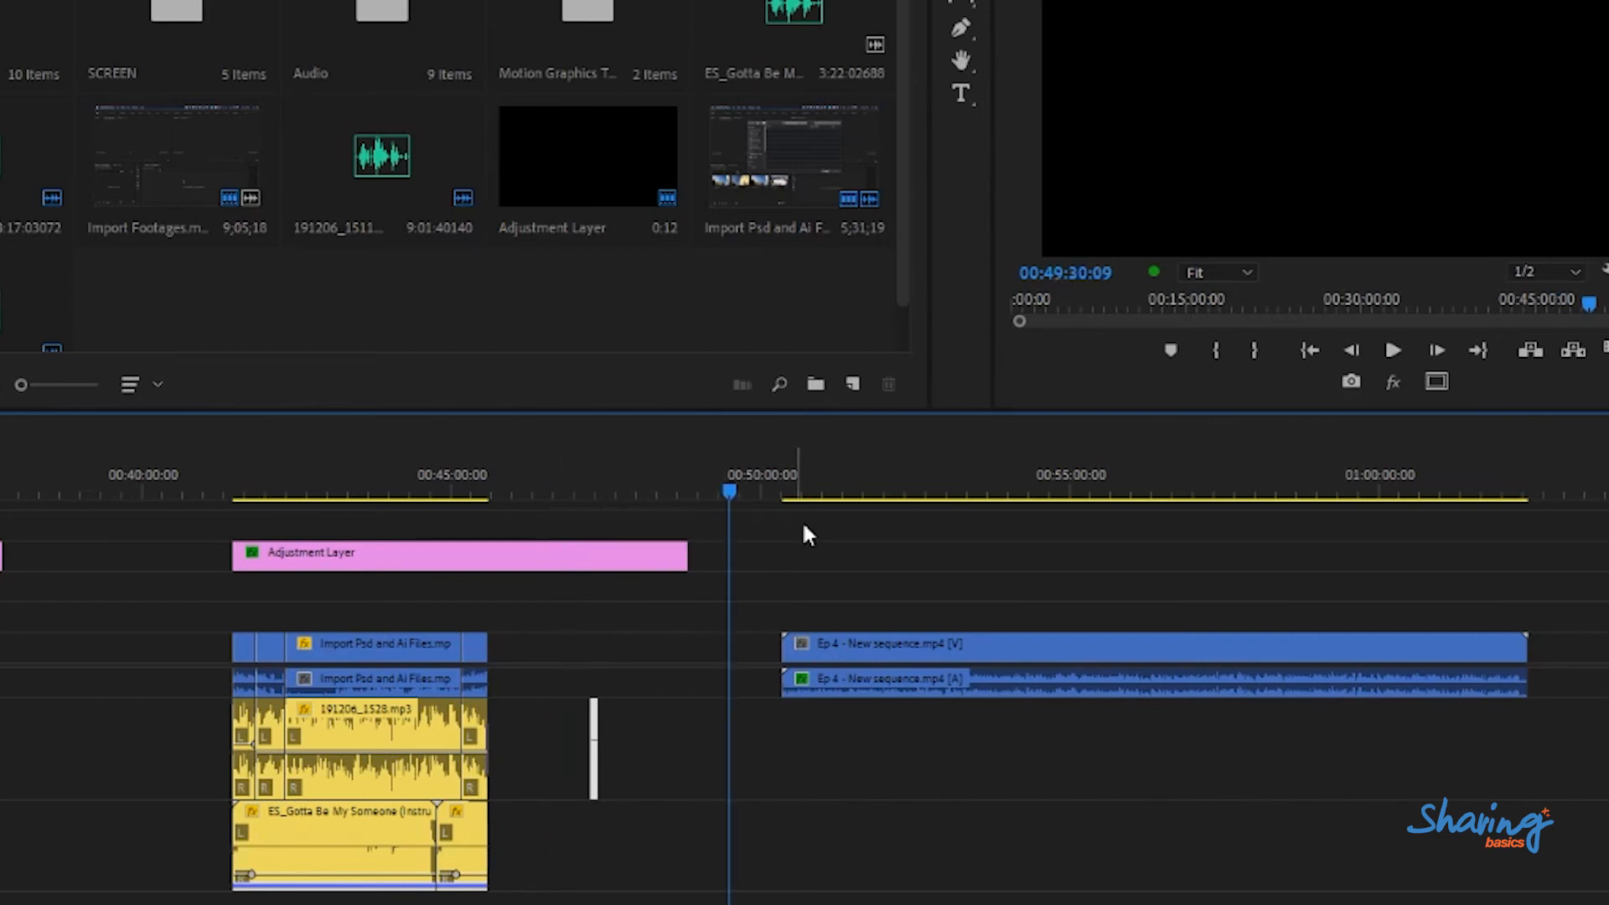
{"action": "left_click_drag", "start_coordinate": [778, 505], "coordinate": [802, 487]}
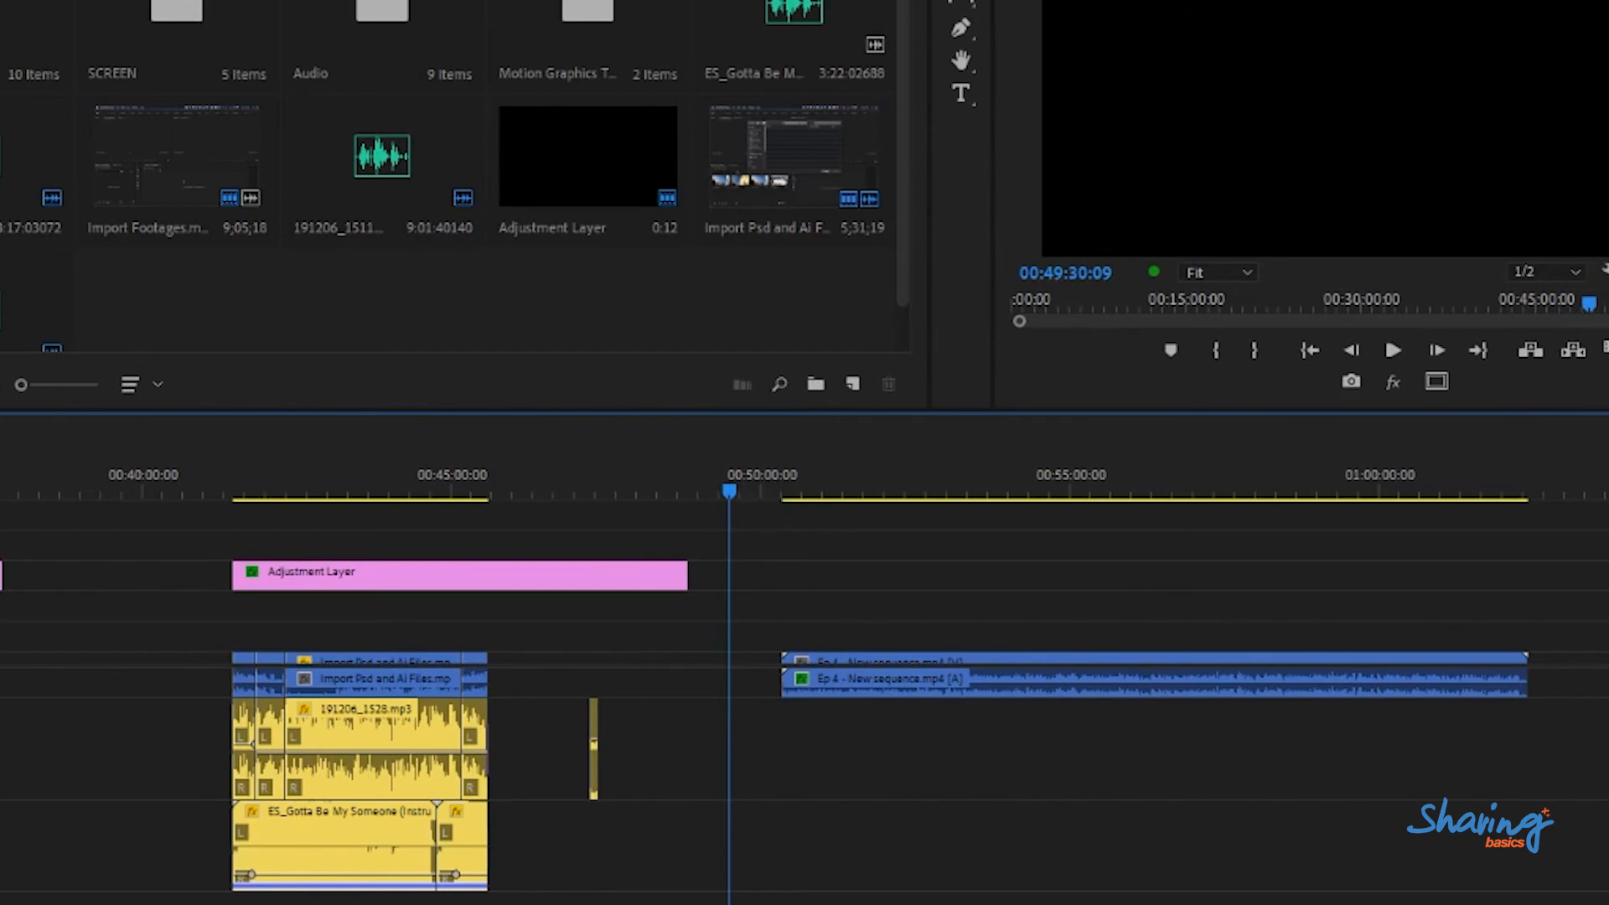
{"action": "left_click_drag", "start_coordinate": [2, 653], "coordinate": [2, 627]}
{"action": "mouse_move", "coordinate": [766, 484]}
{"action": "left_mouse_down"}
{"action": "mouse_move", "coordinate": [787, 461]}
{"action": "mouse_move", "coordinate": [775, 489]}
{"action": "mouse_move", "coordinate": [786, 475]}
{"action": "left_mouse_up"}
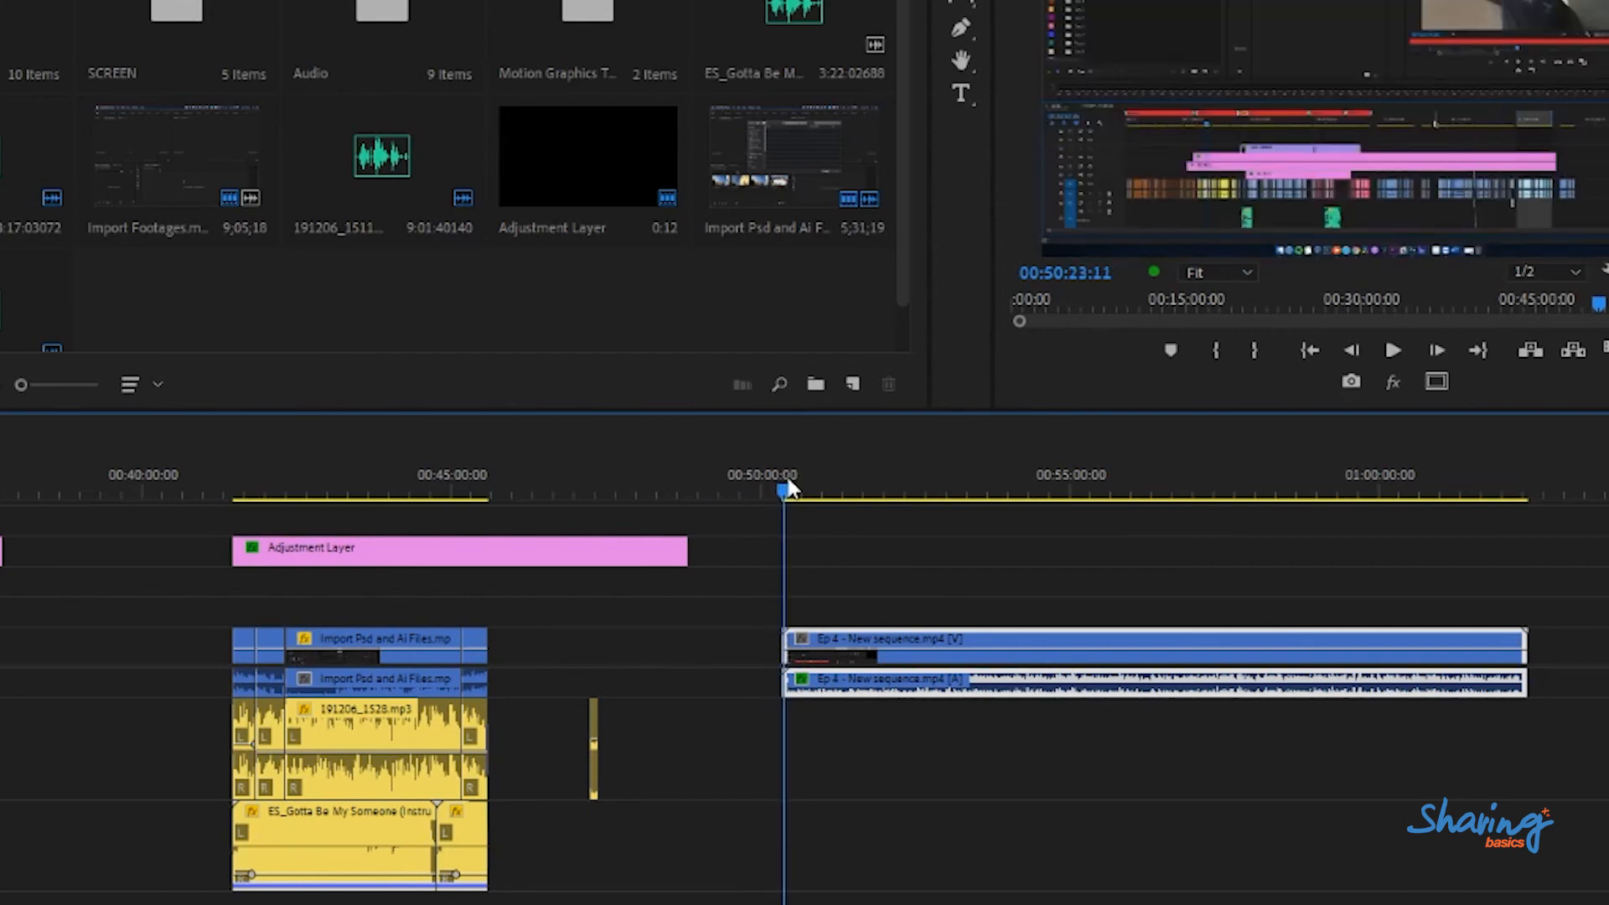
- Record a voice-over on the Audio 2 track beneath the Ep 4 clip and stop it at 00:50:41:01
{"action": "scroll", "coordinate": [955, 731], "scroll_direction": "down", "scroll_amount": 5}
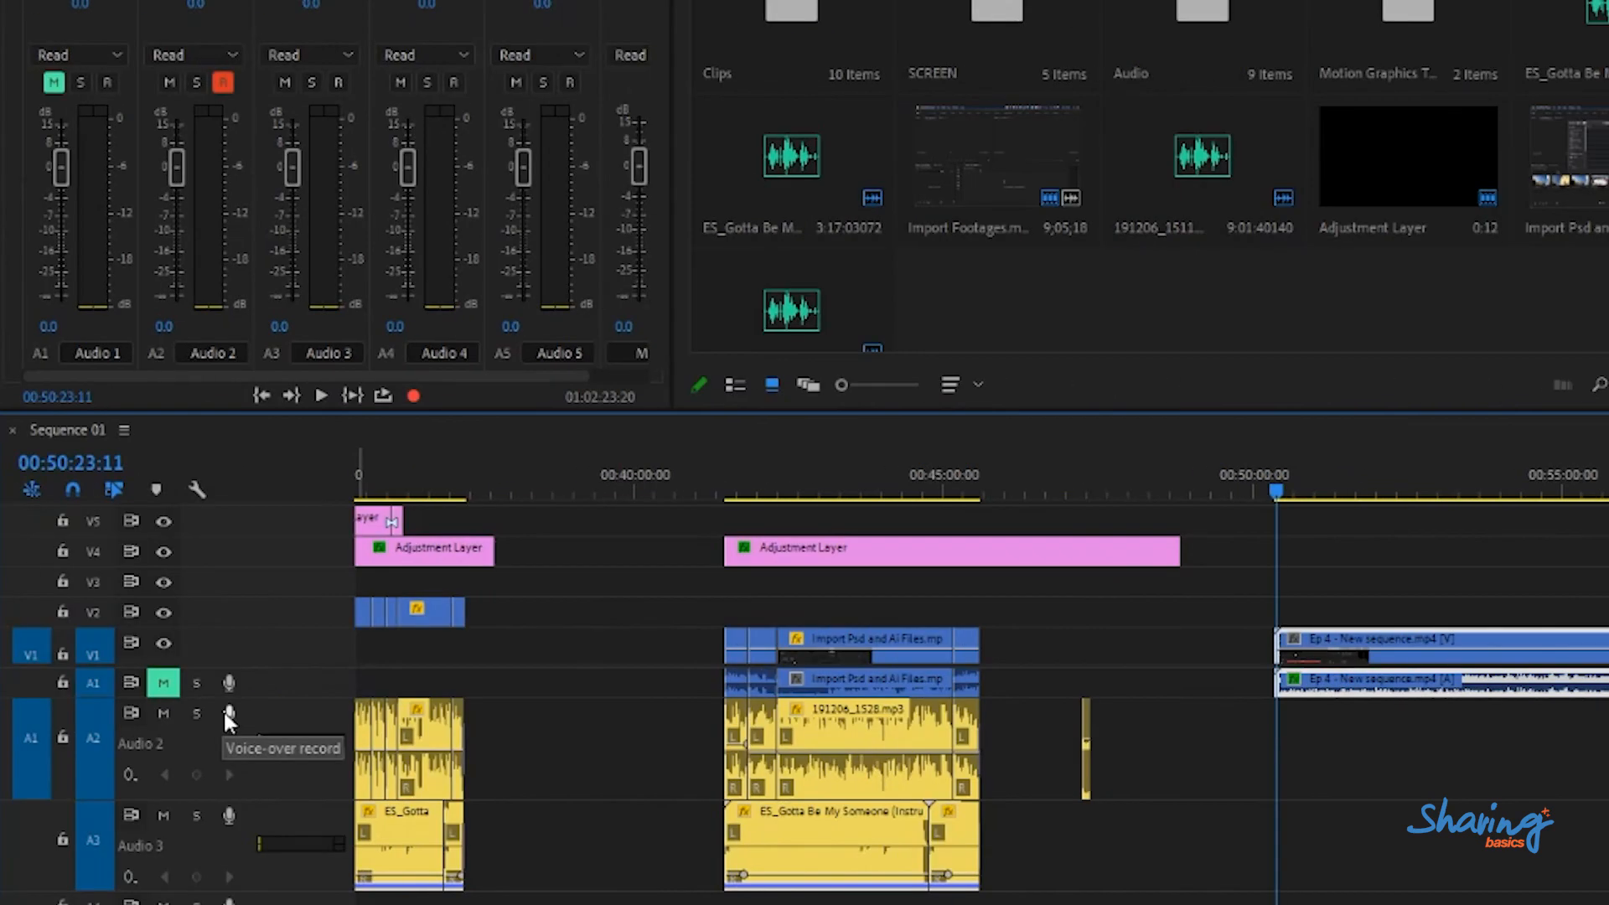
{"action": "left_click", "coordinate": [227, 713]}
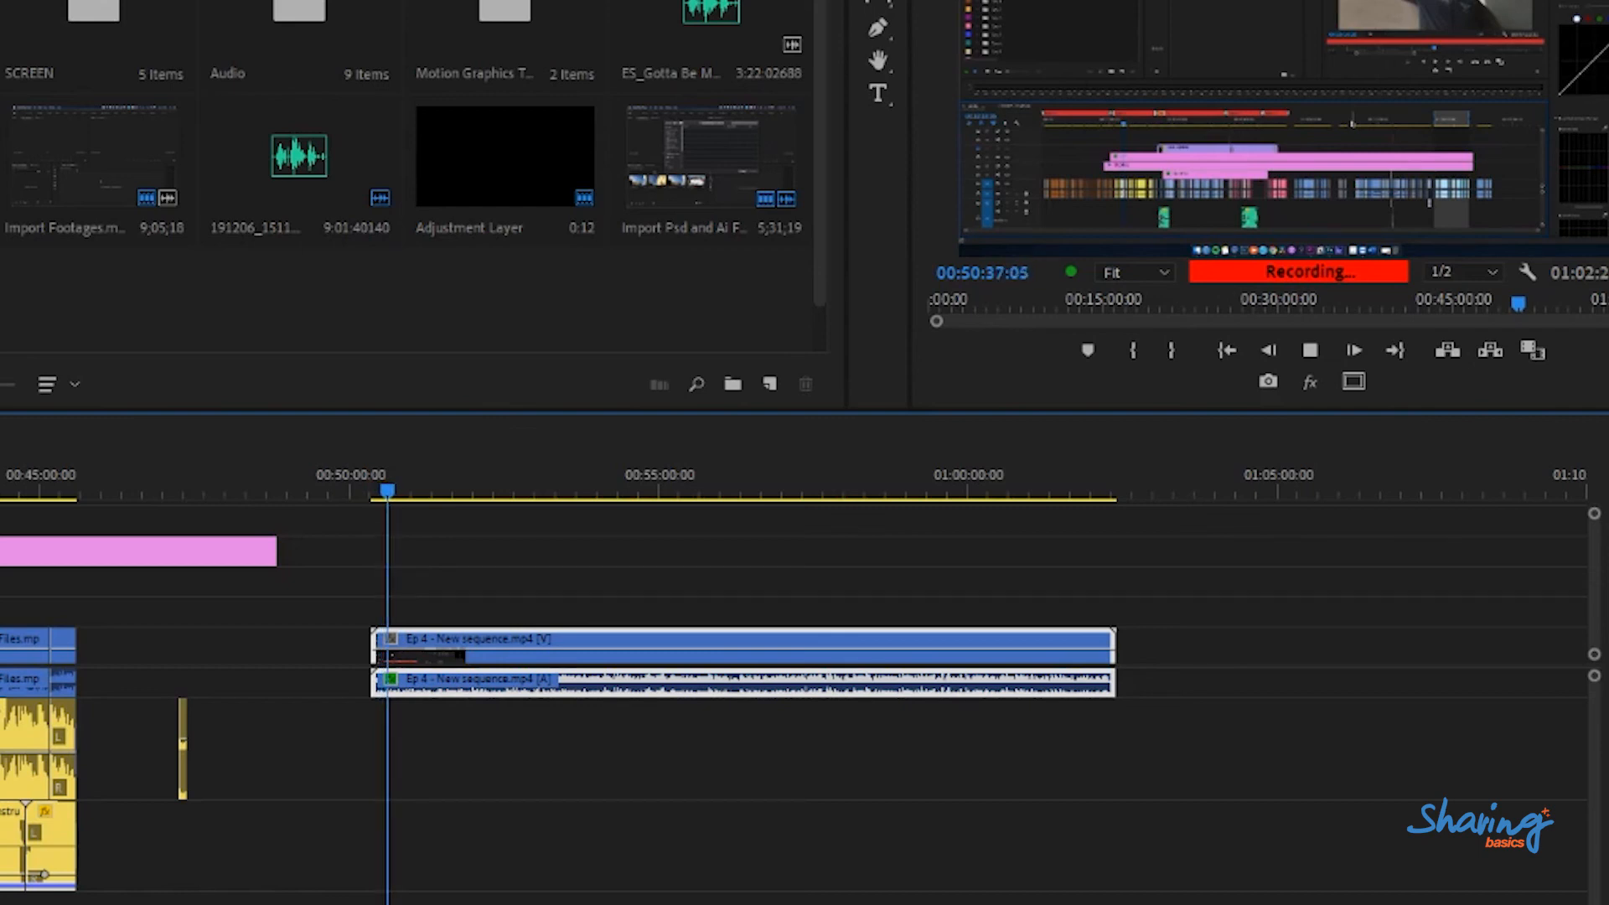
{"action": "left_click", "coordinate": [1322, 352]}
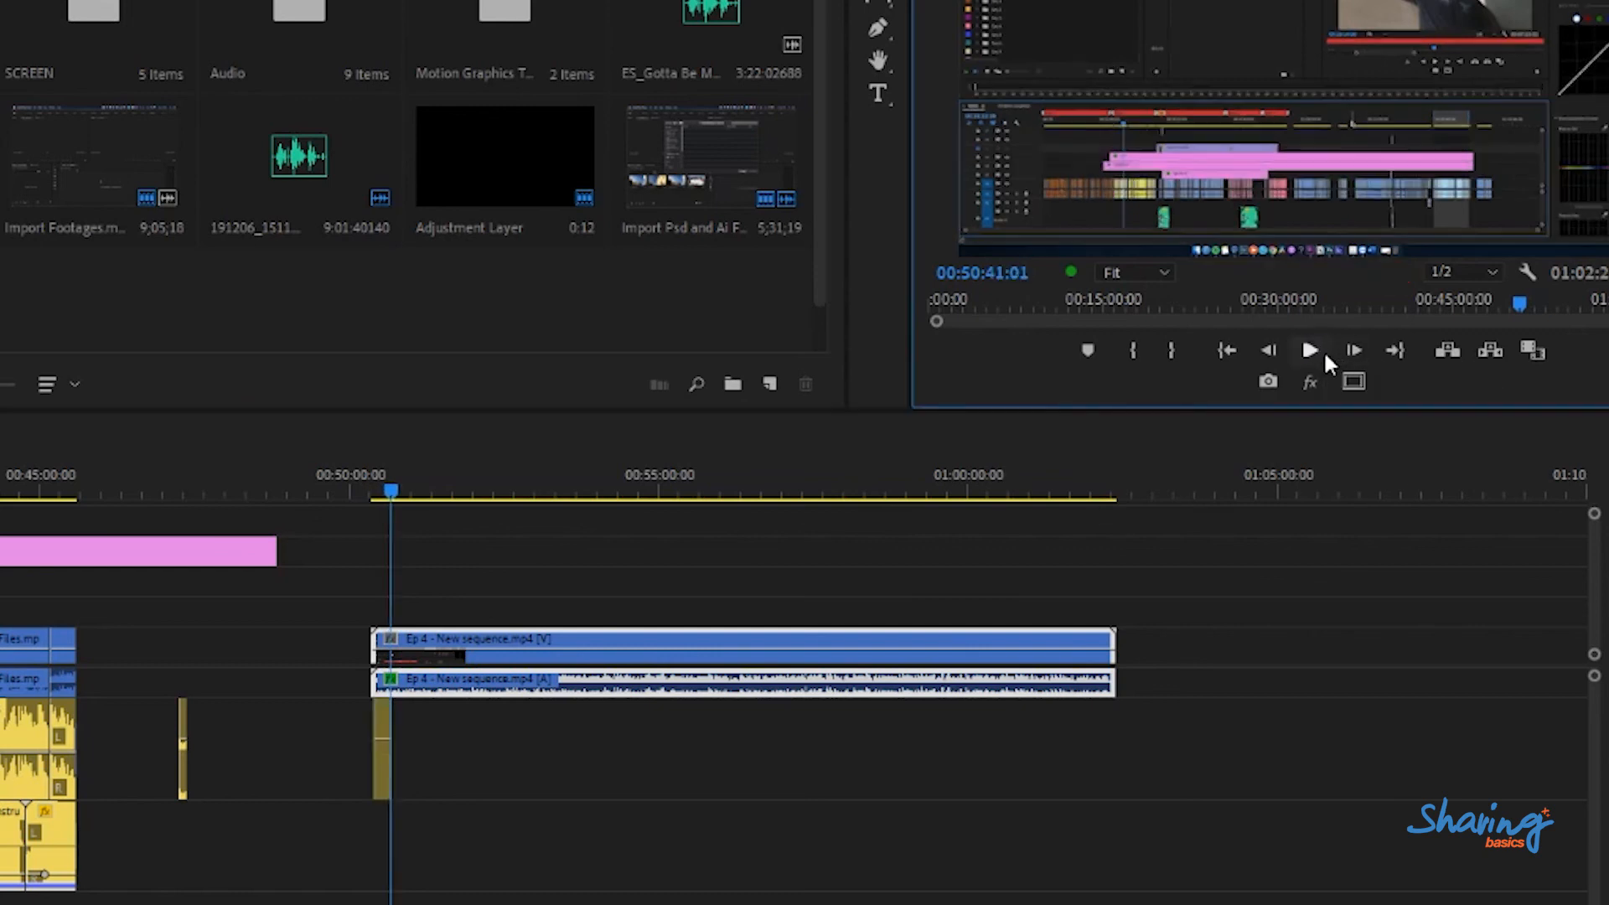
- Play back the voice-over recorded beneath the Ep 4 clip and examine its waveform up close
{"action": "left_click", "coordinate": [369, 467]}
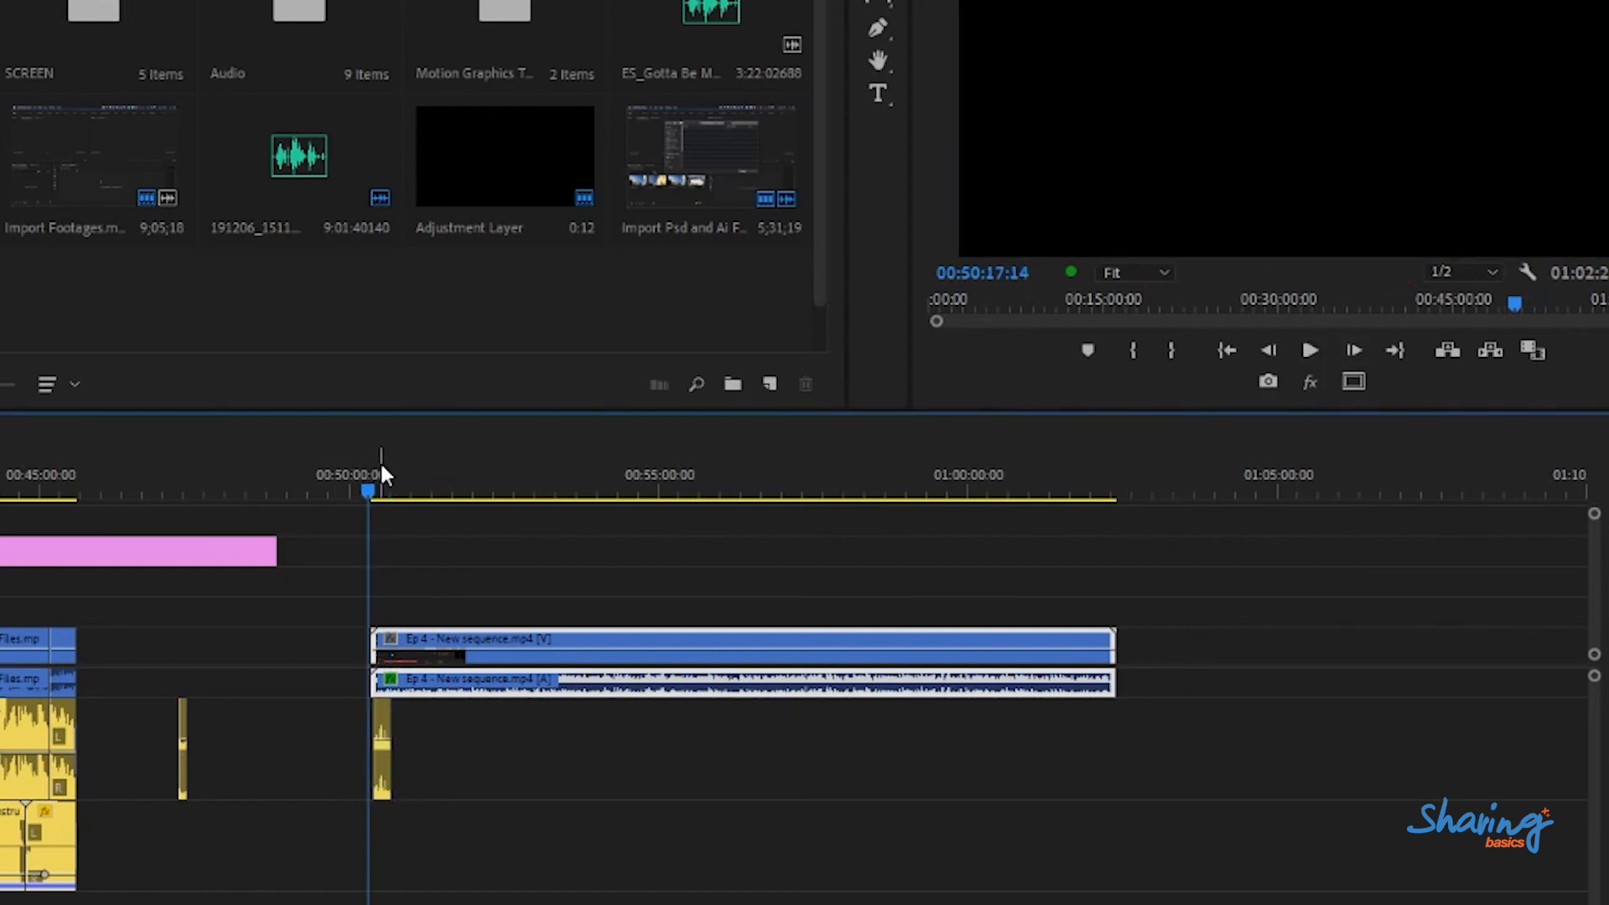
{"action": "key", "text": "="}
{"action": "key", "text": "="}
{"action": "left_click", "coordinate": [546, 466]}
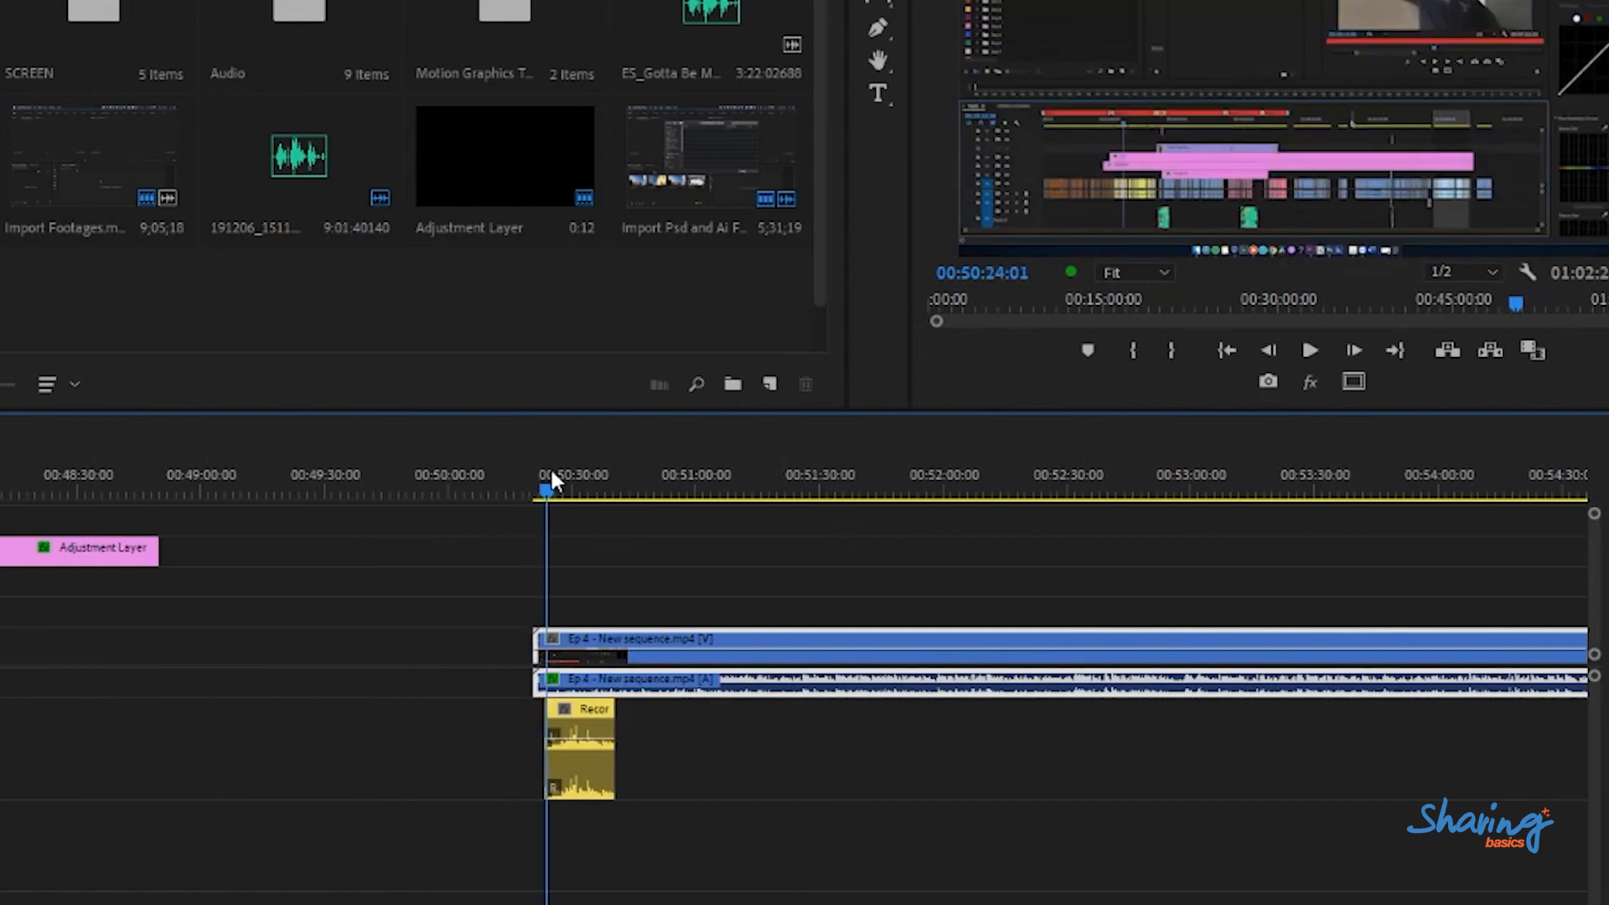
{"action": "left_click", "coordinate": [1300, 350]}
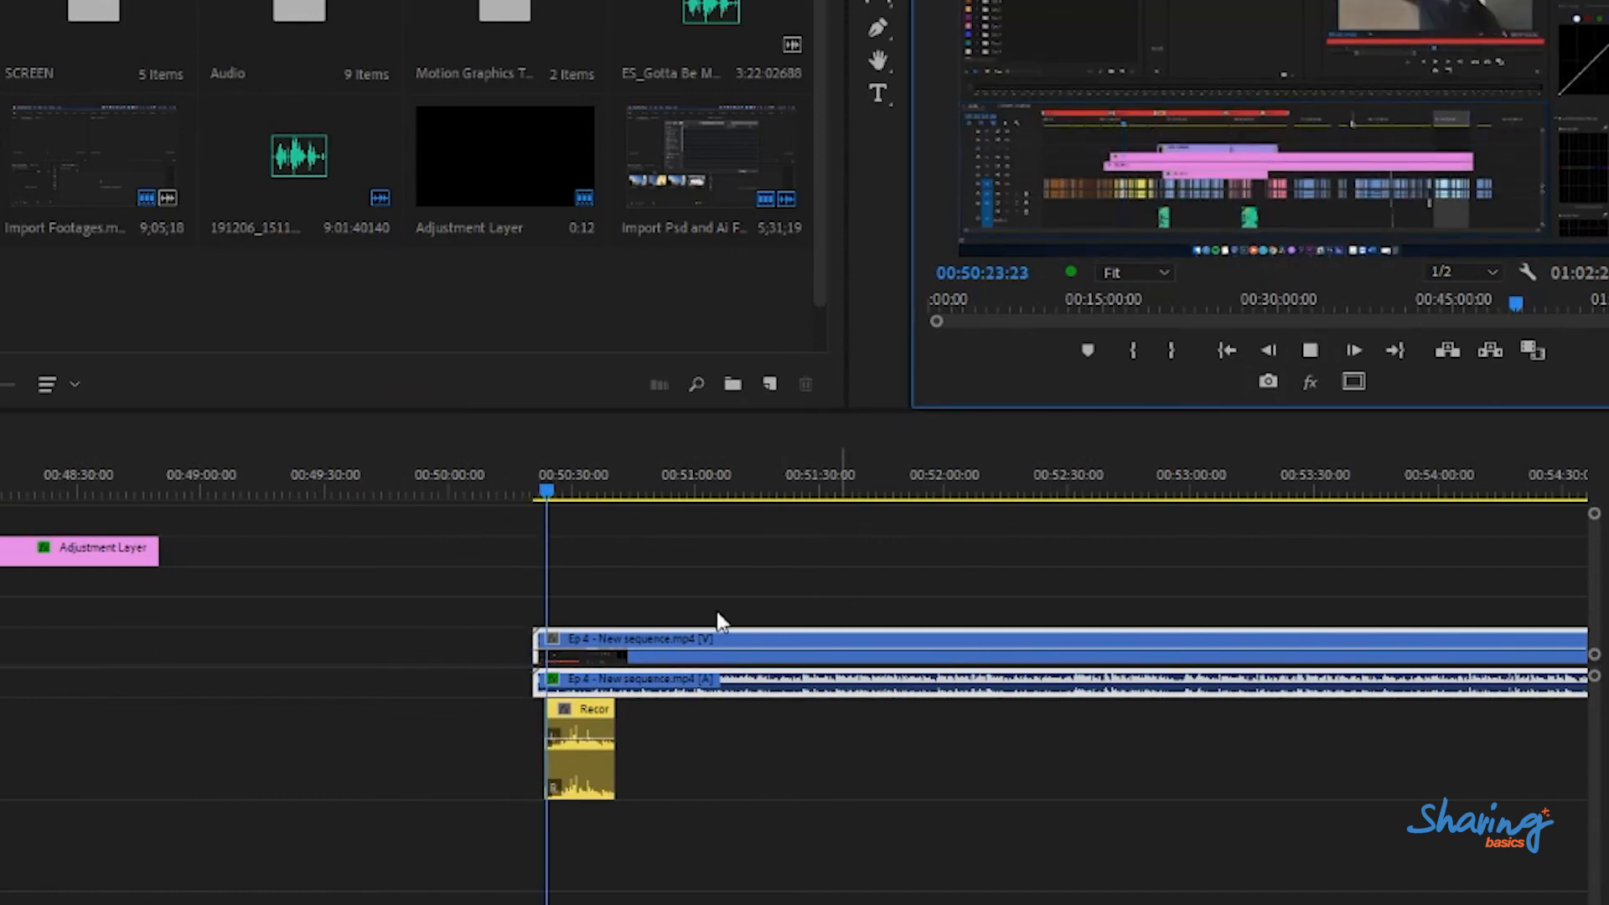
{"action": "left_click", "coordinate": [560, 469]}
{"action": "key", "text": "="}
{"action": "key", "text": "="}
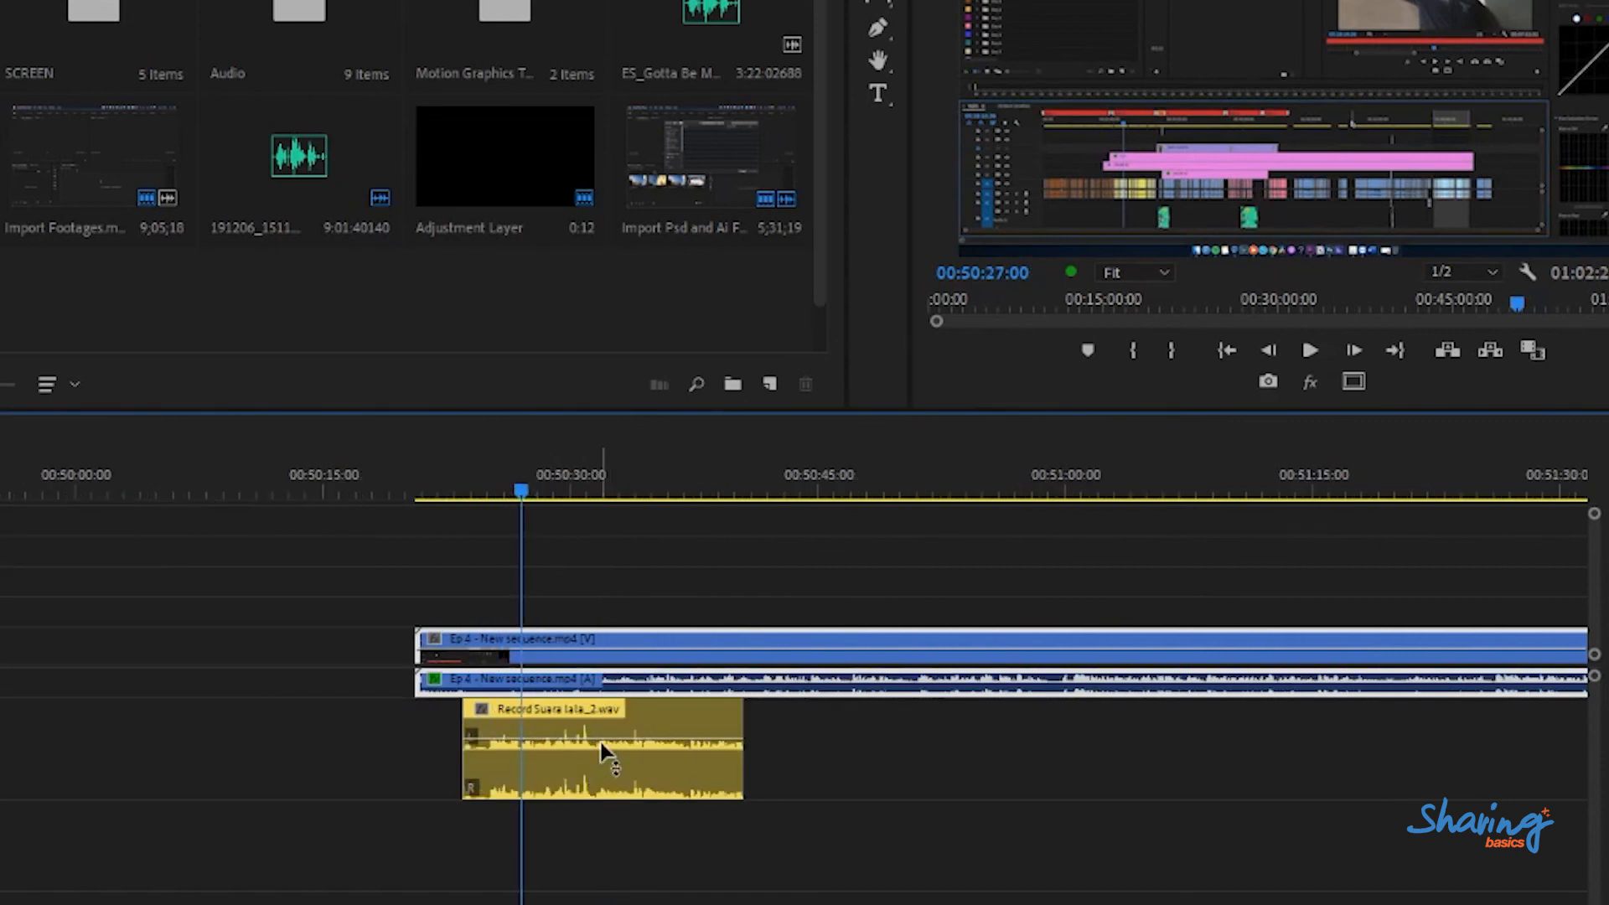
- Raise the volume level of the Record Suara lala_2.wav clip slightly and adjust its audio gain by 4 dB
{"action": "mouse_move", "coordinate": [602, 736]}
{"action": "left_click_drag", "start_coordinate": [570, 740], "coordinate": [570, 739]}
{"action": "key", "text": "g"}
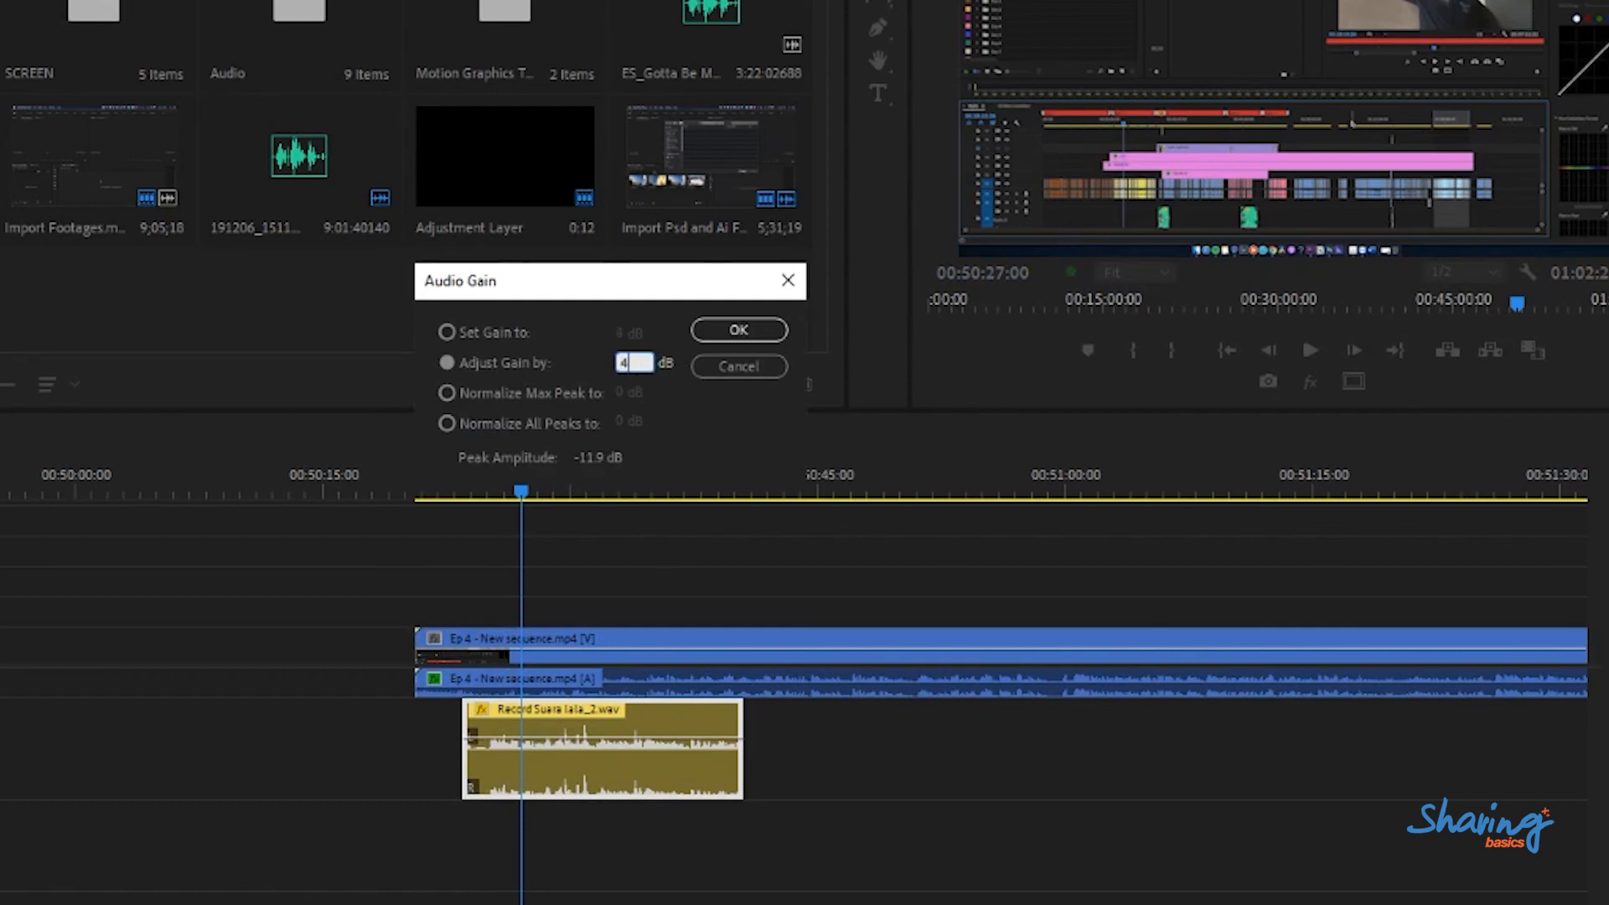
{"action": "key", "text": "Return"}
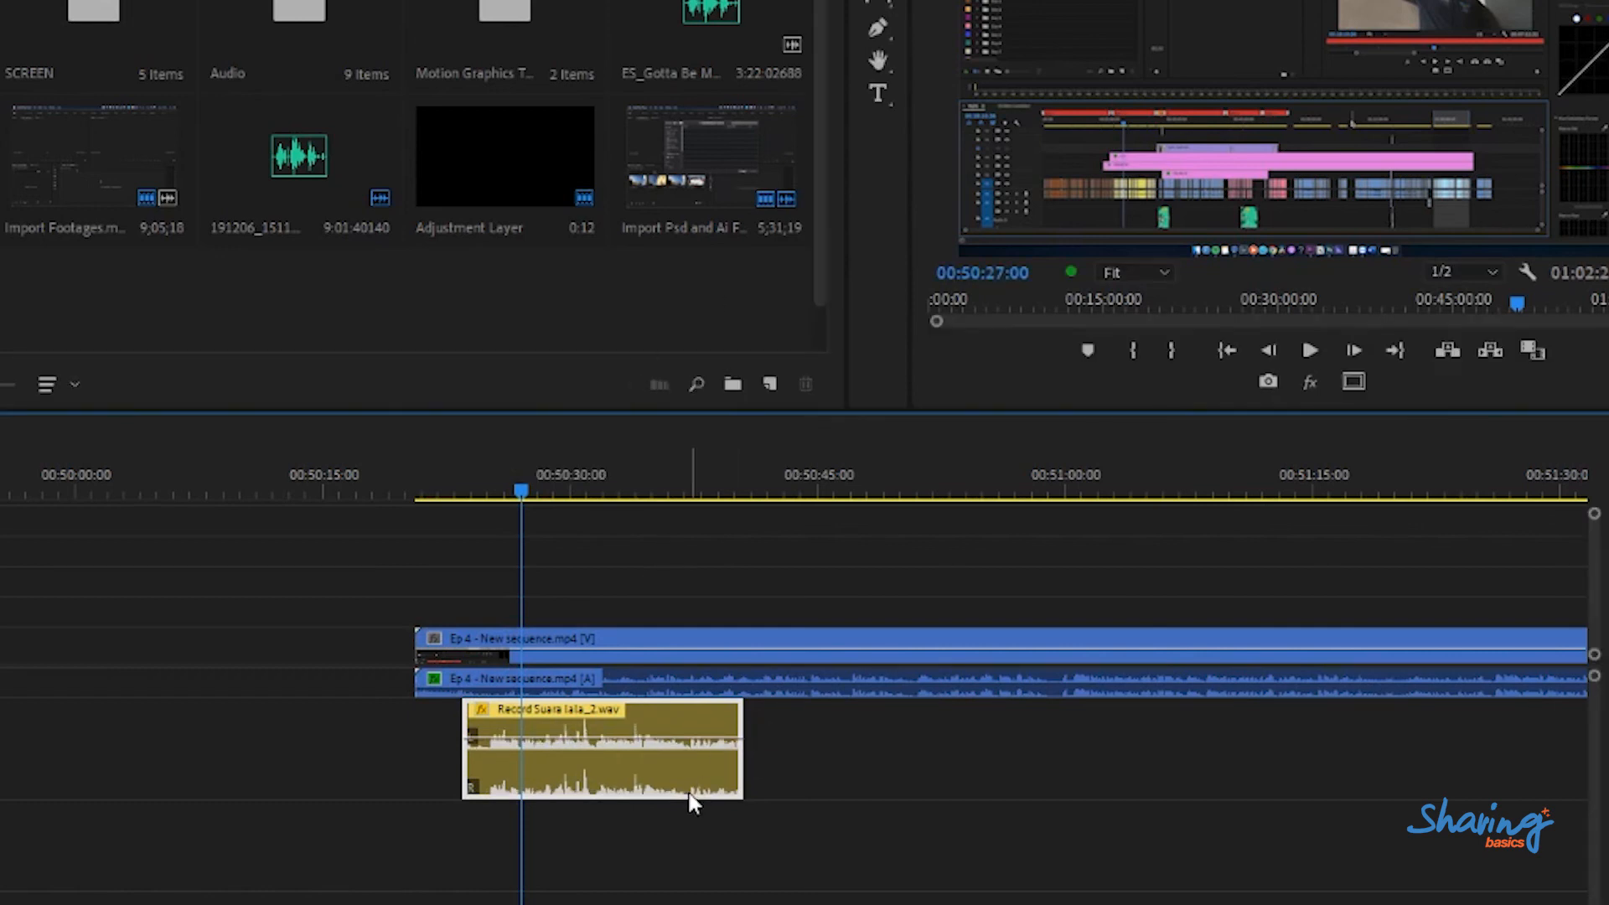
- Play back the amplified voice-over beneath the Ep 4 clip and save the project
{"action": "key", "text": "space"}
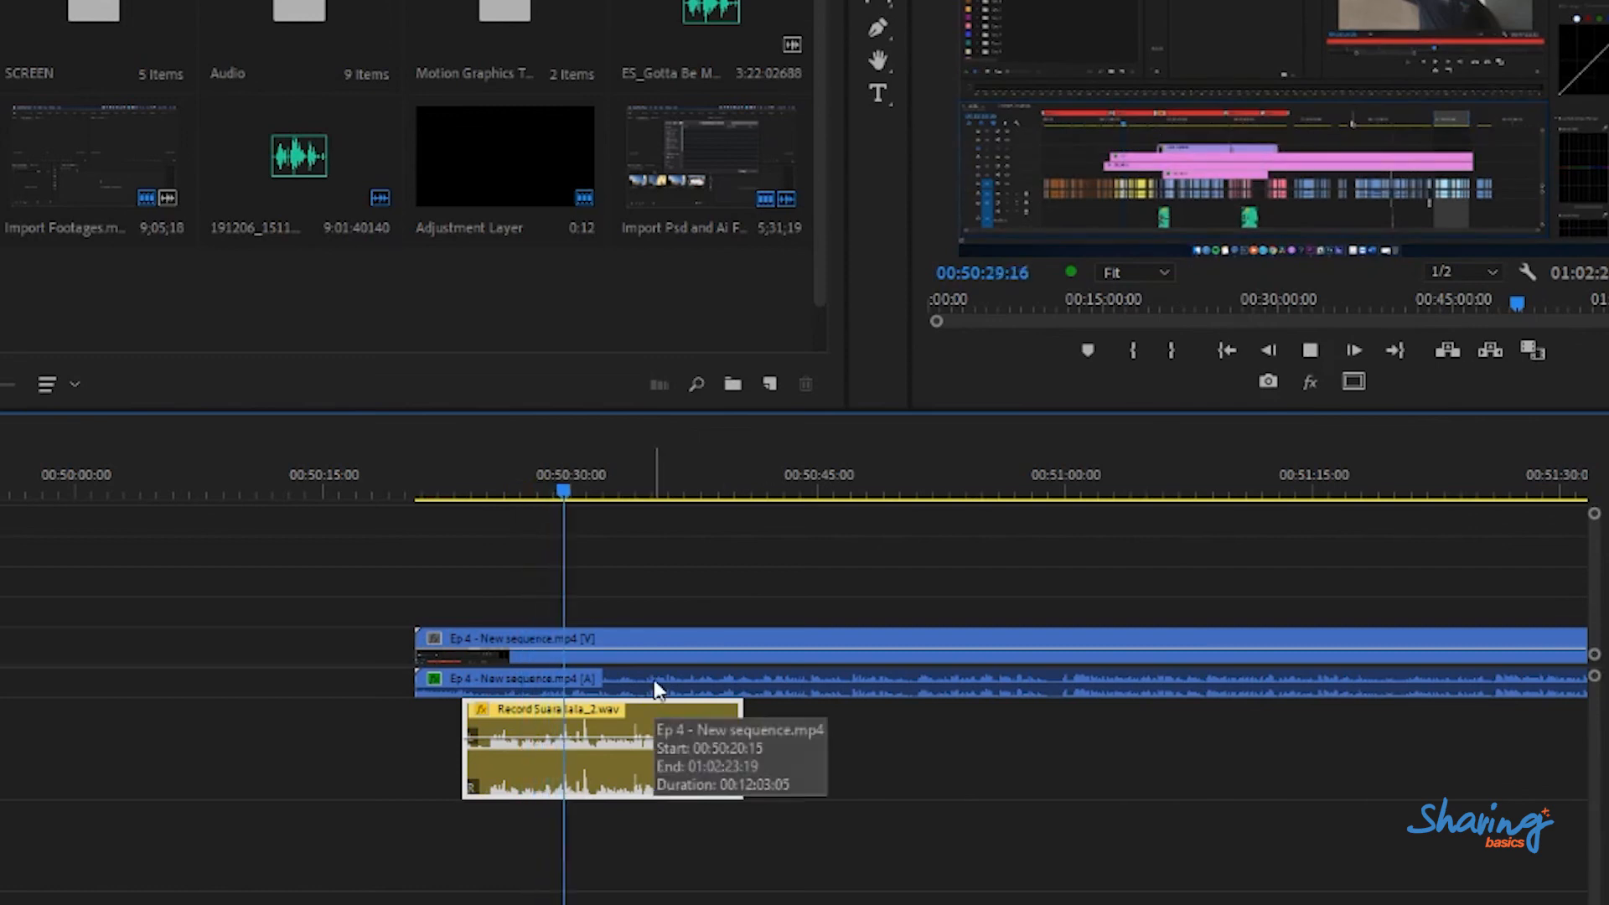
{"action": "key", "text": "space"}
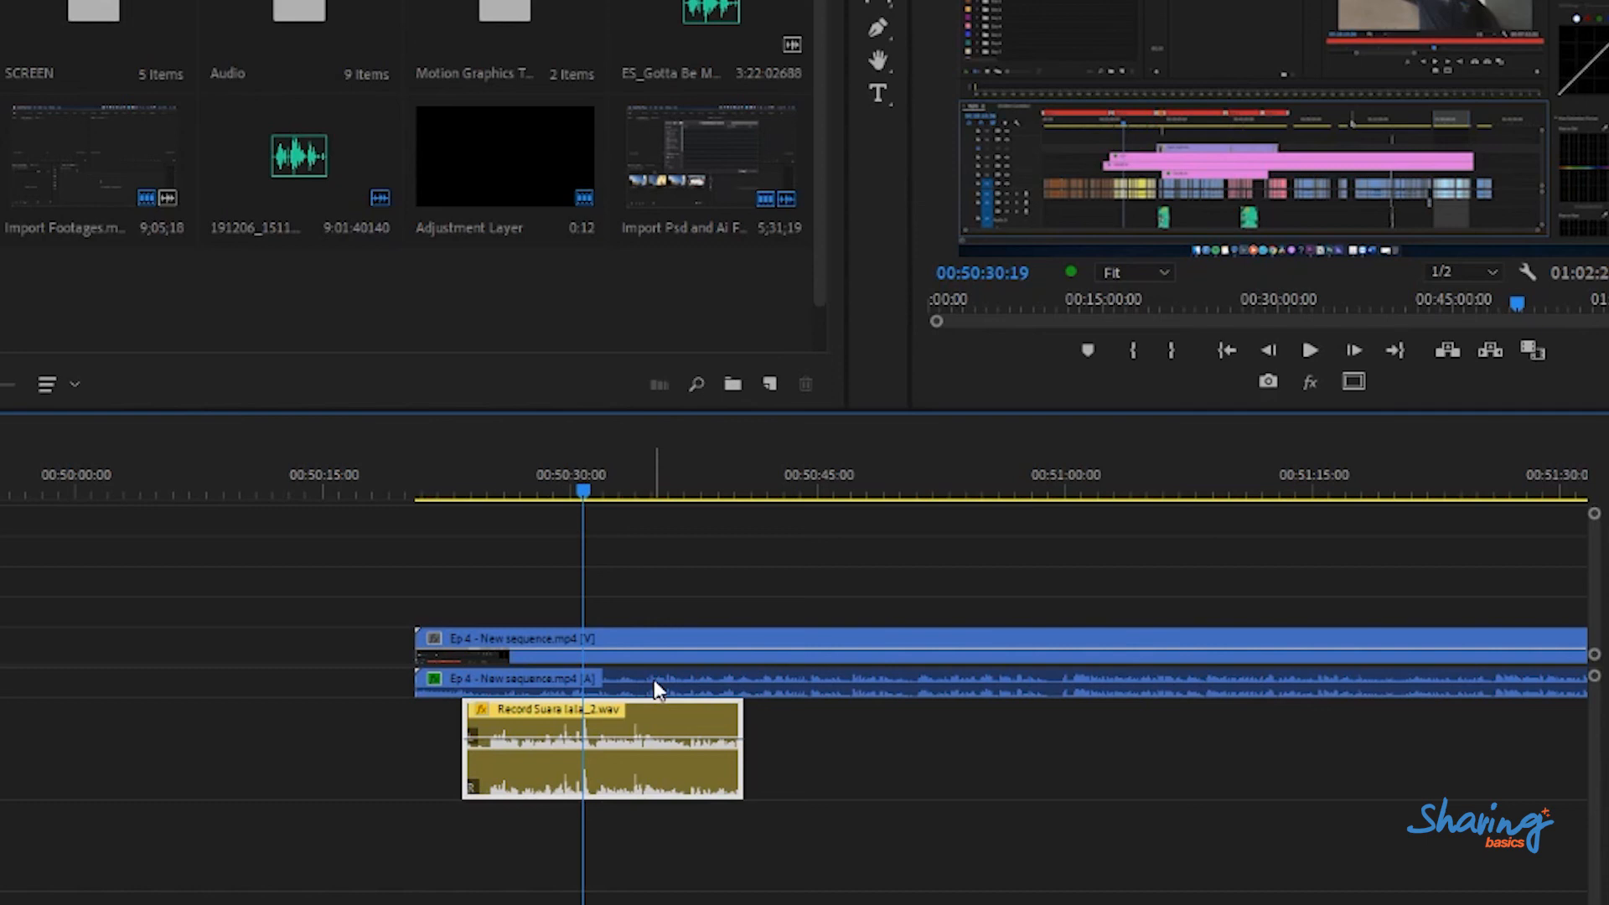
{"action": "key", "text": "ctrl+s"}
{"action": "key", "text": "minus"}
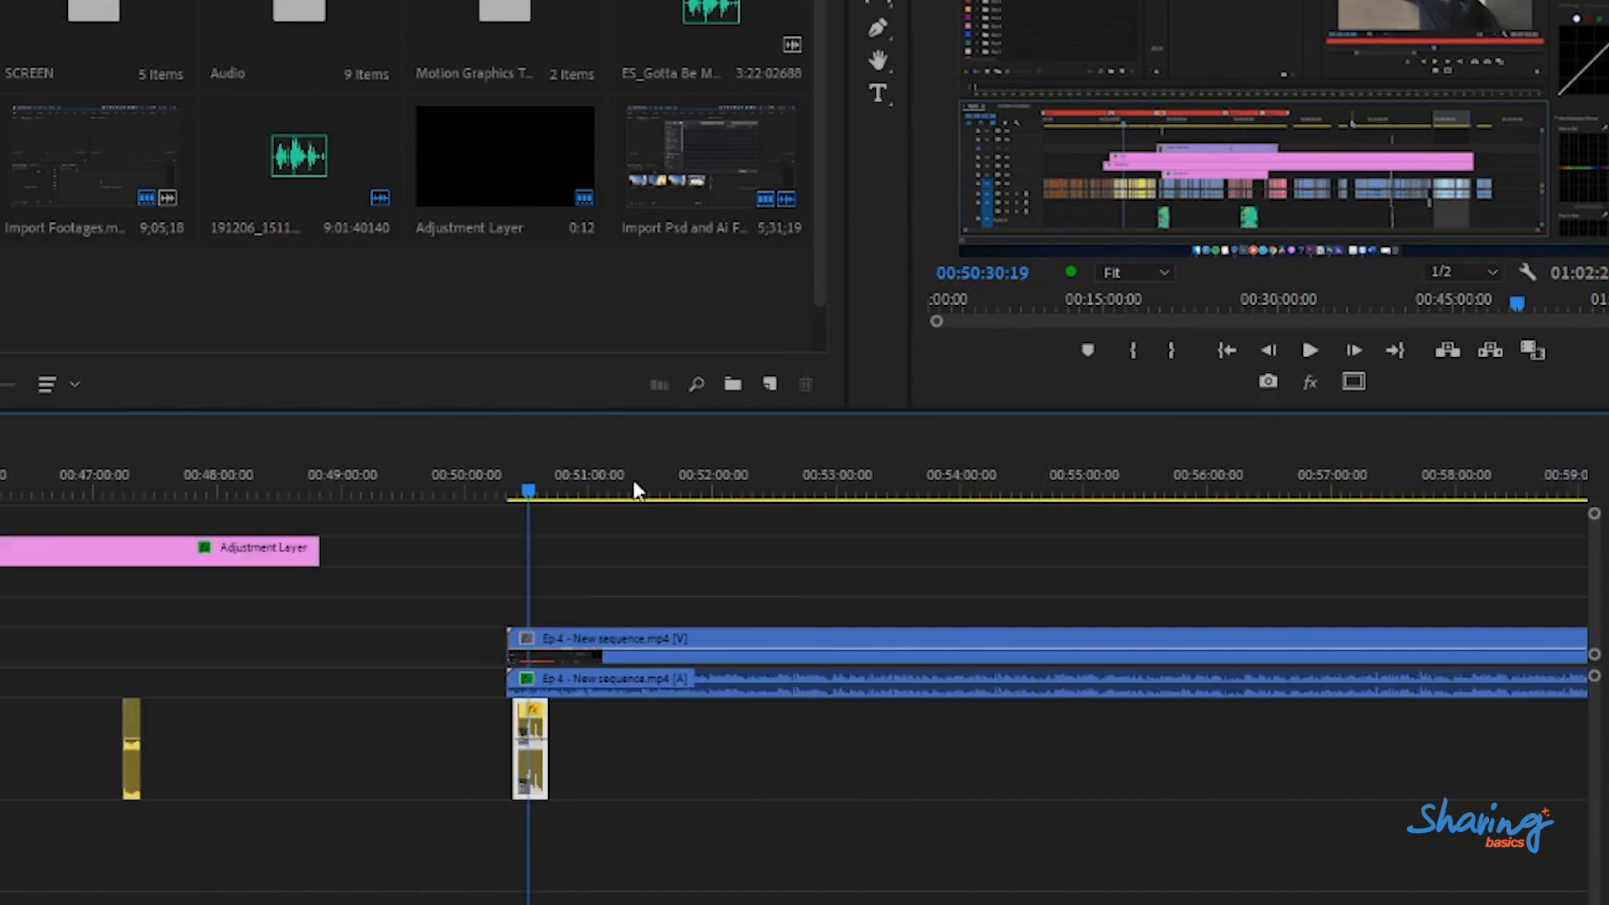